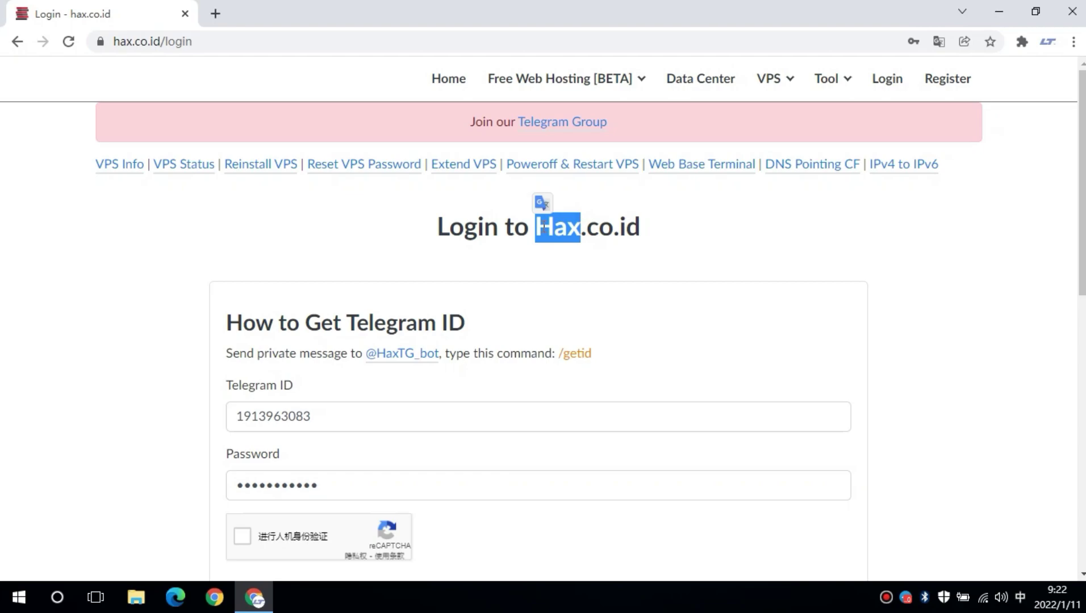
Pass the reCAPTCHA image check and submit the hax.co.id login with the Telegram ID and password.
click(366, 77)
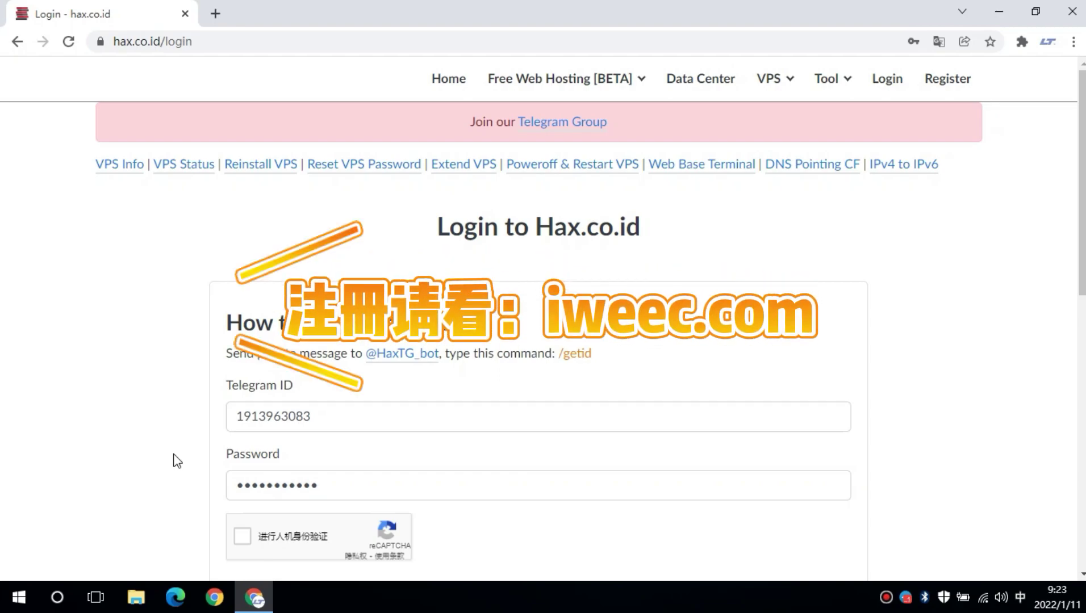
scroll(177, 461, down, 1)
click(242, 456)
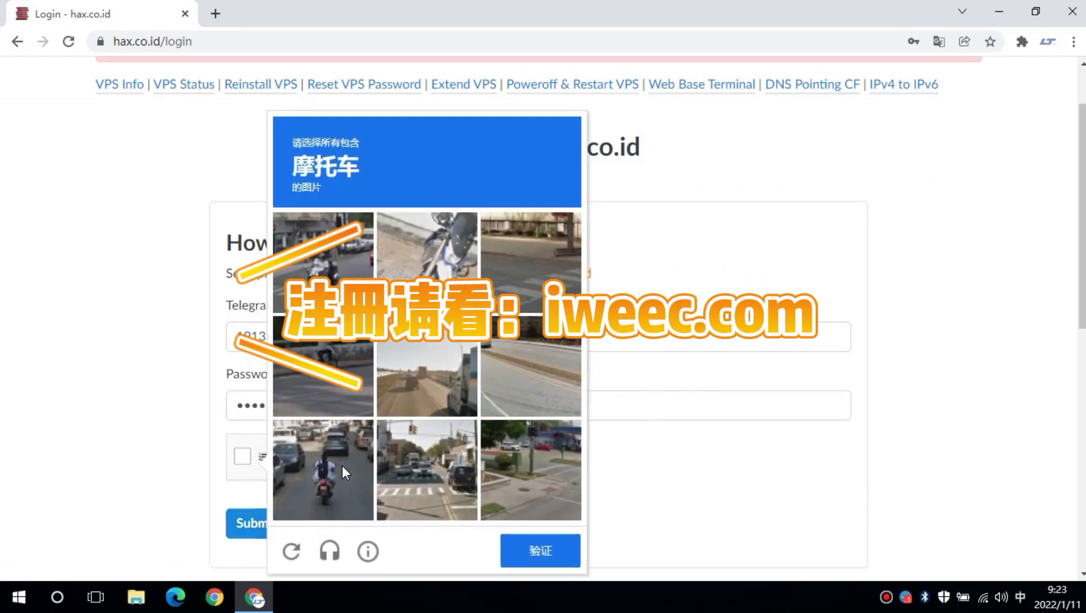
click(335, 472)
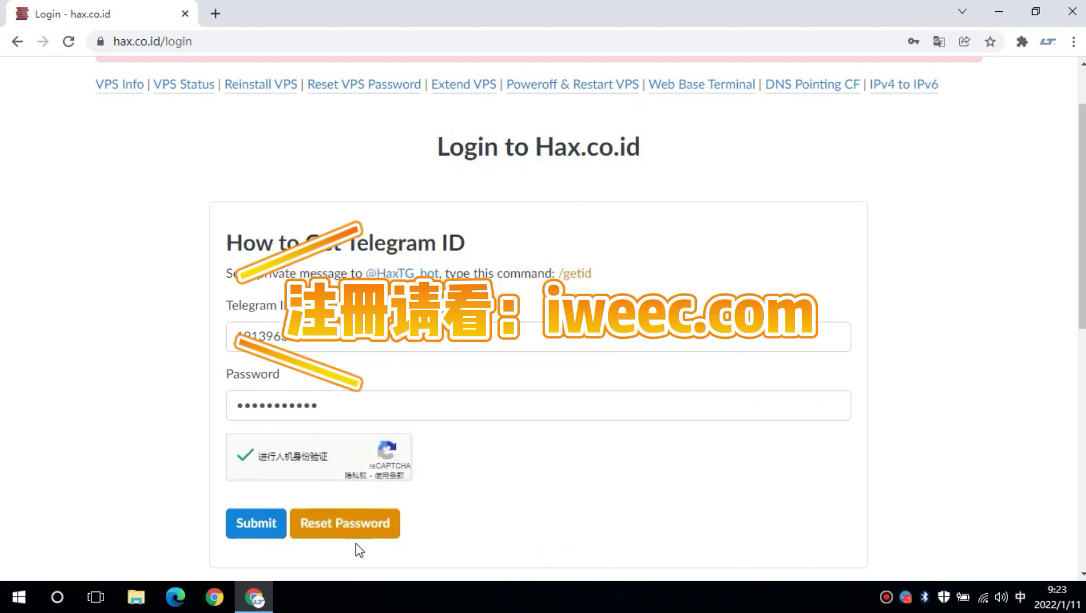
key(Return)
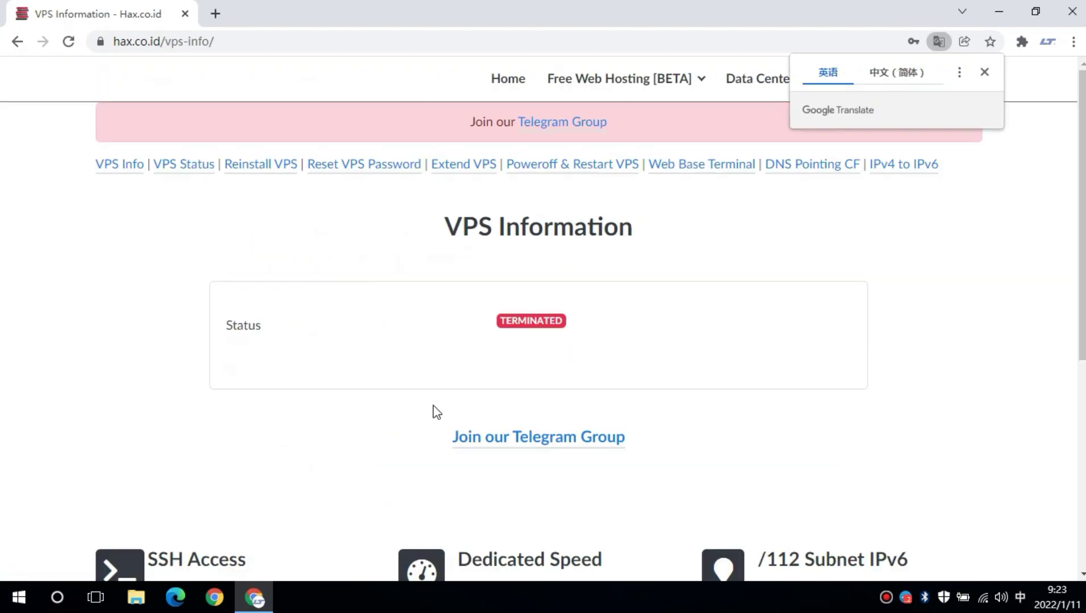
Start a Free Web Hosting sign-up and enter the domain free.jichang.ml.
mouse_move(601, 85)
click(592, 117)
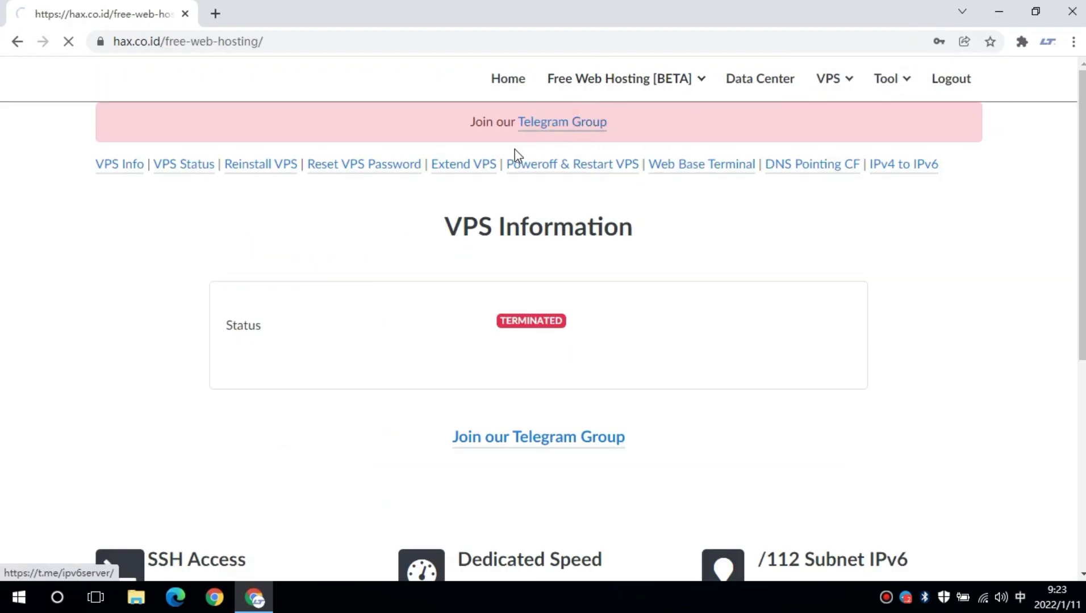
scroll(747, 211, down, 10)
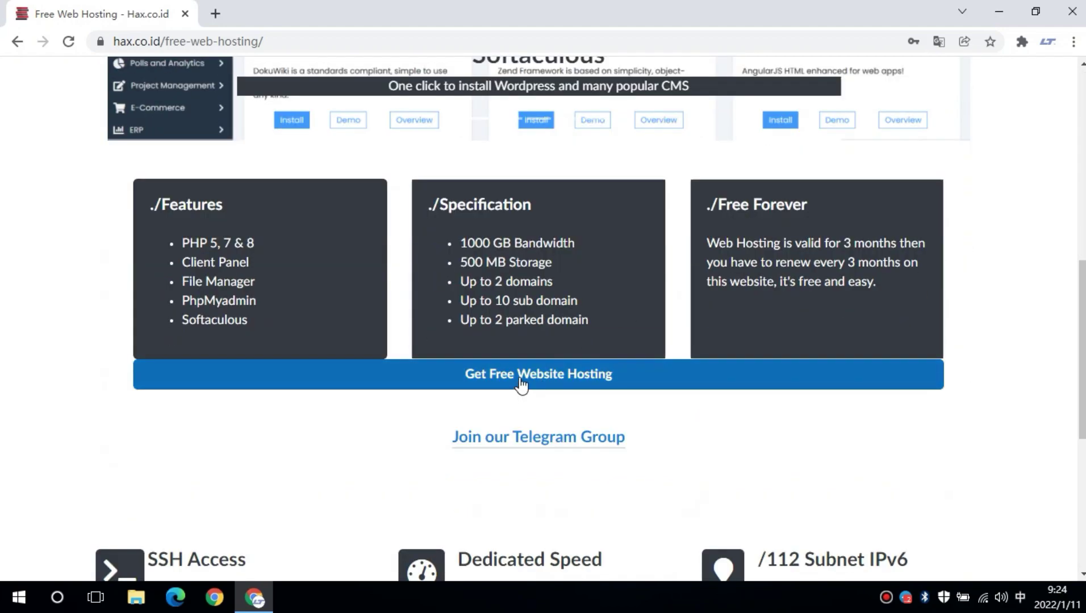
click(553, 375)
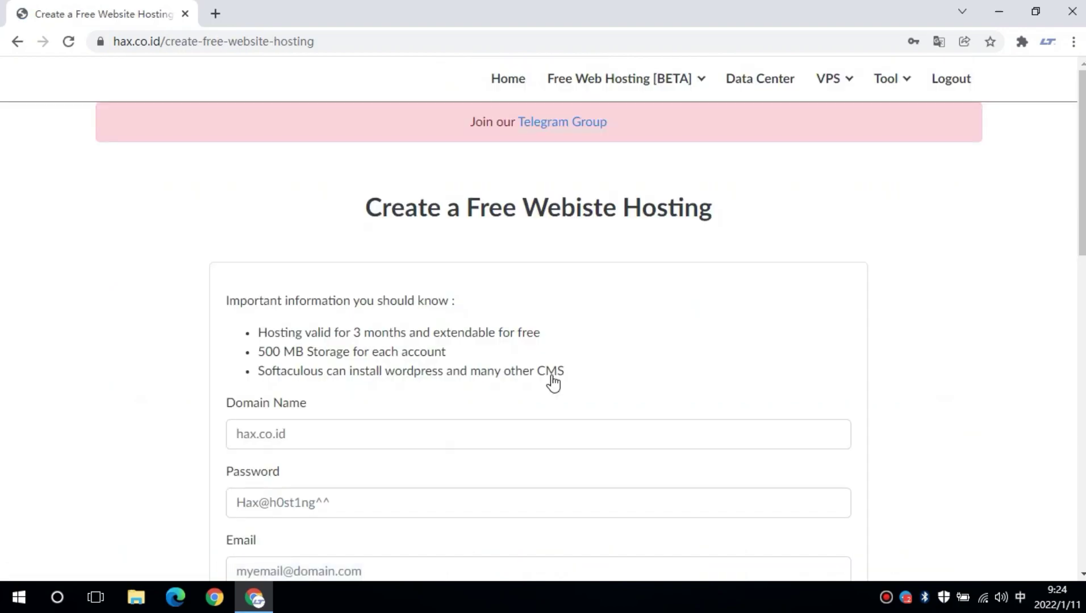
scroll(553, 383, down, 3)
click(316, 277)
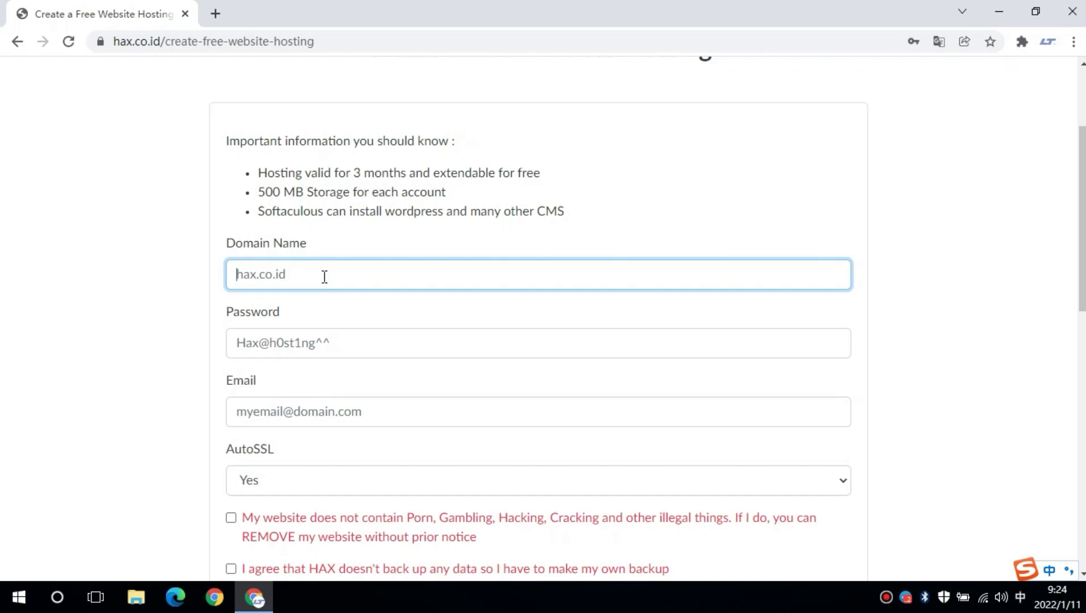
text(free)
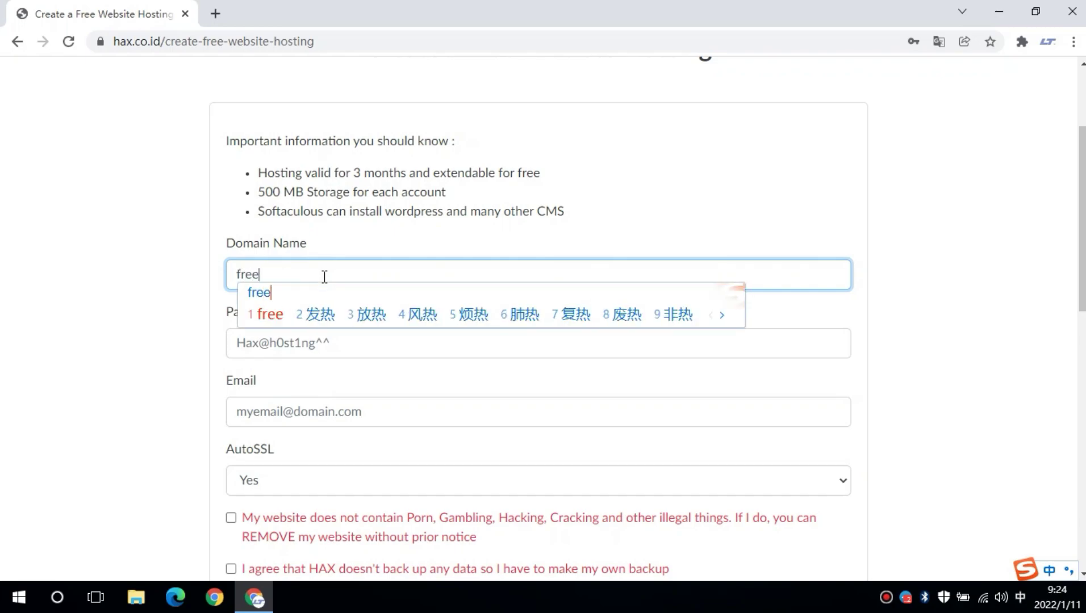
text(.jichang.ml)
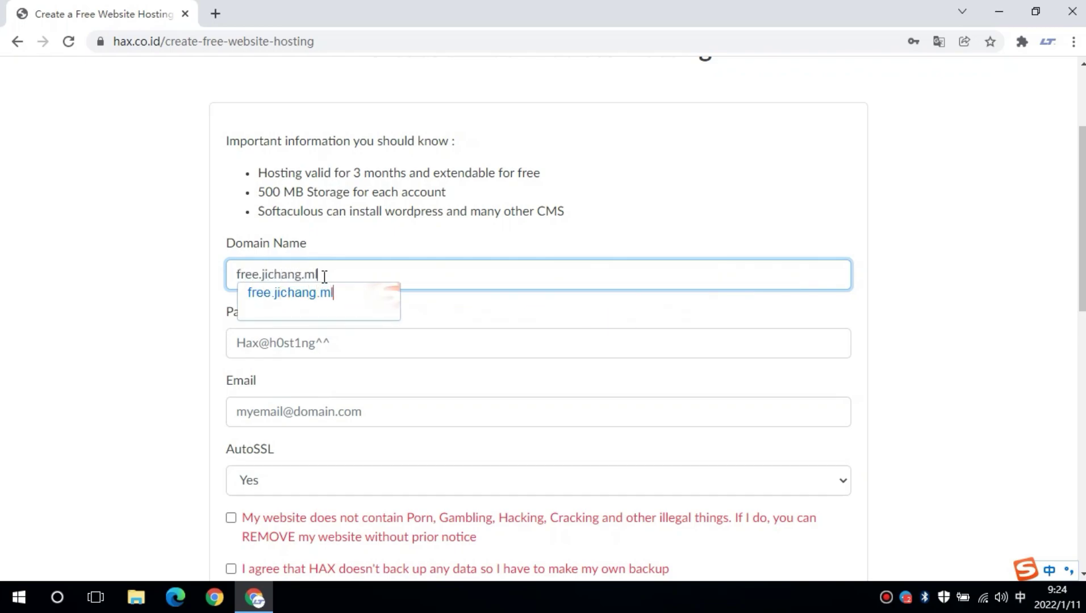
key(Return)
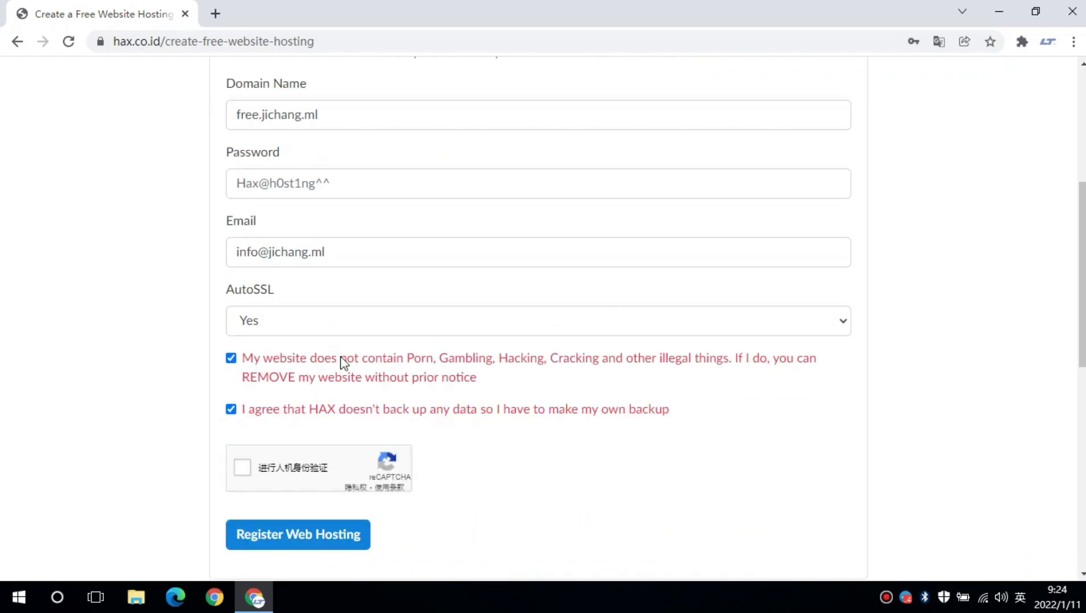
Solve the traffic-light reCAPTCHA and enter the hosting password.
click(244, 467)
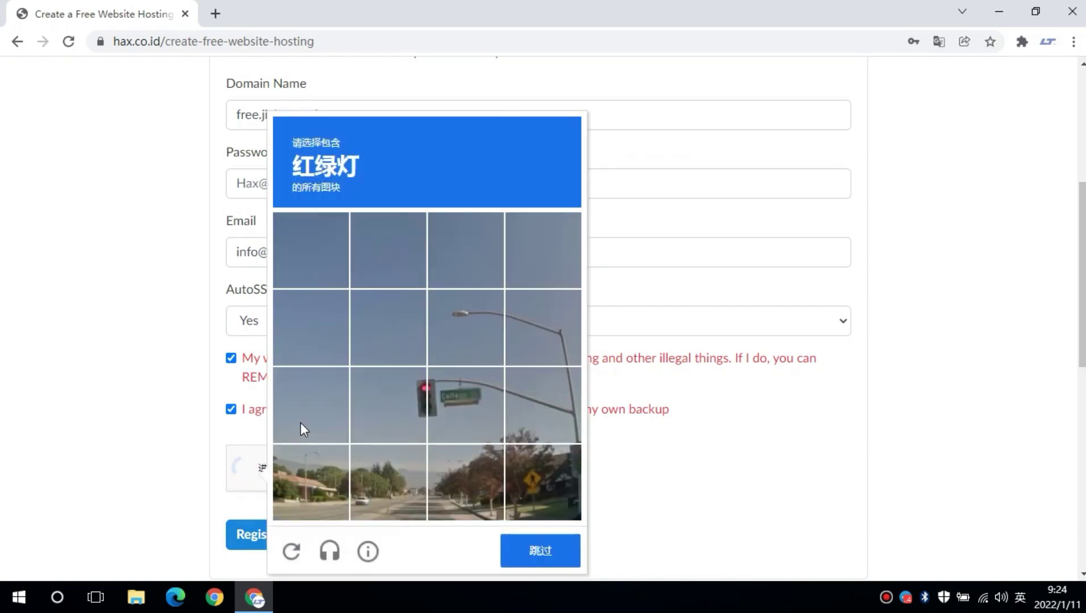
click(389, 405)
click(465, 405)
click(540, 551)
click(244, 183)
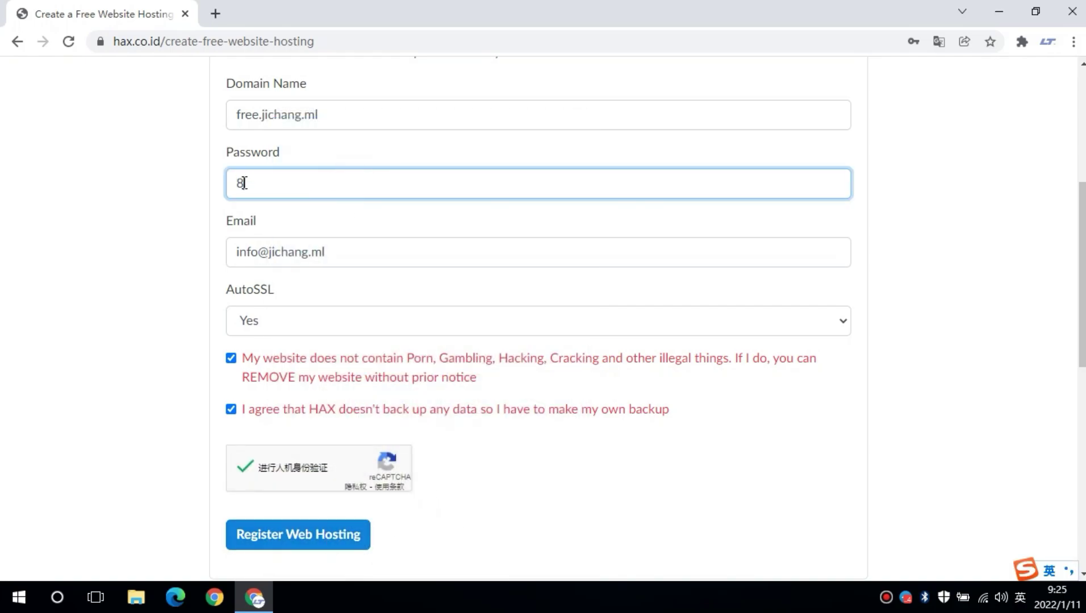
scroll(137, 262, down, 4)
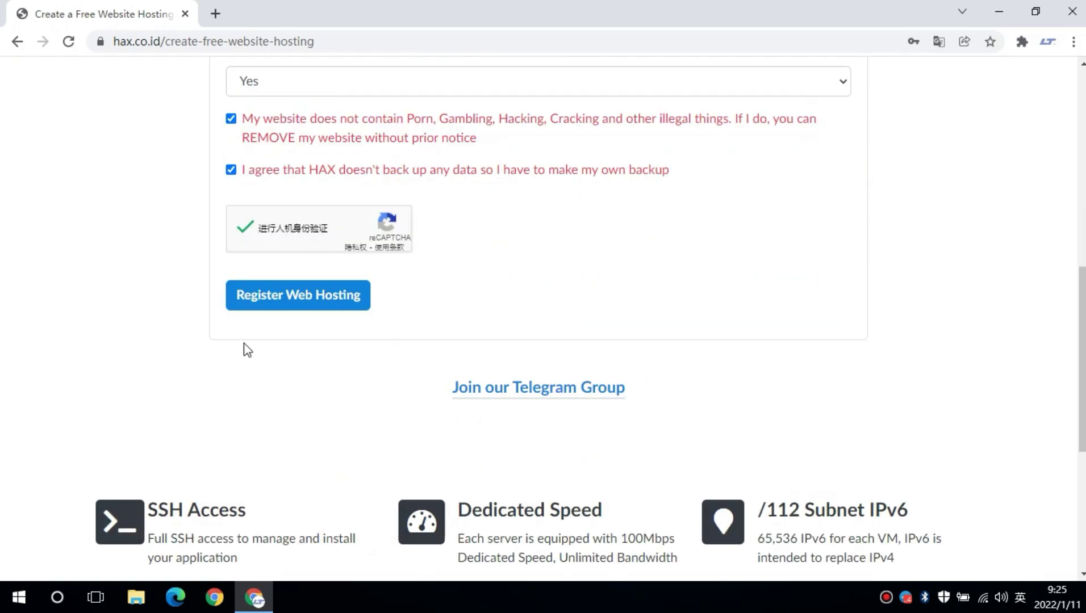
Register the web hosting, then reload Hosting detail to see the request PENDING.
click(275, 301)
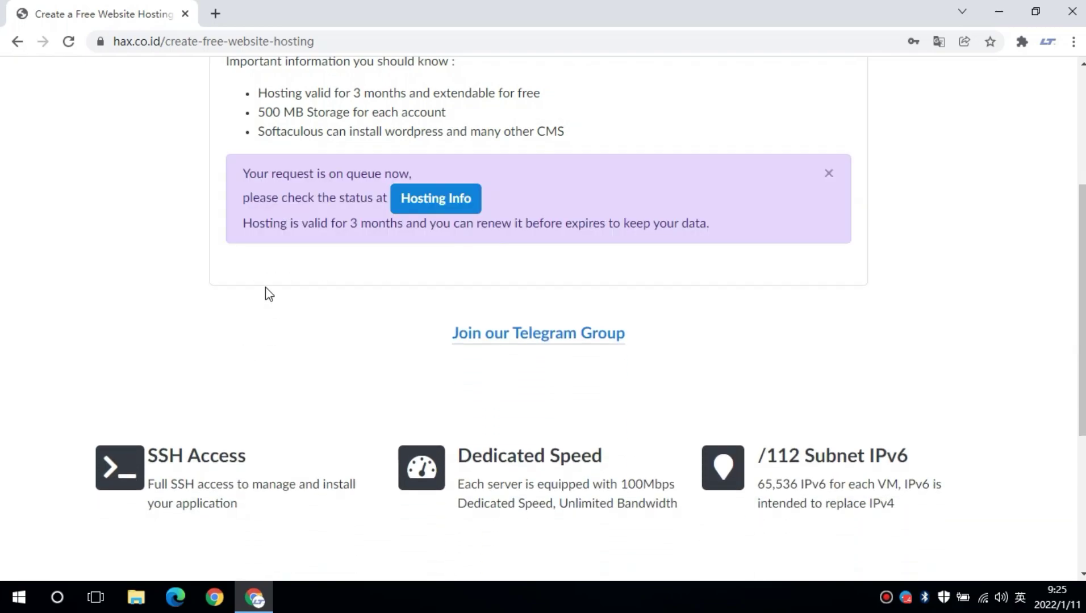
scroll(269, 295, up, 2)
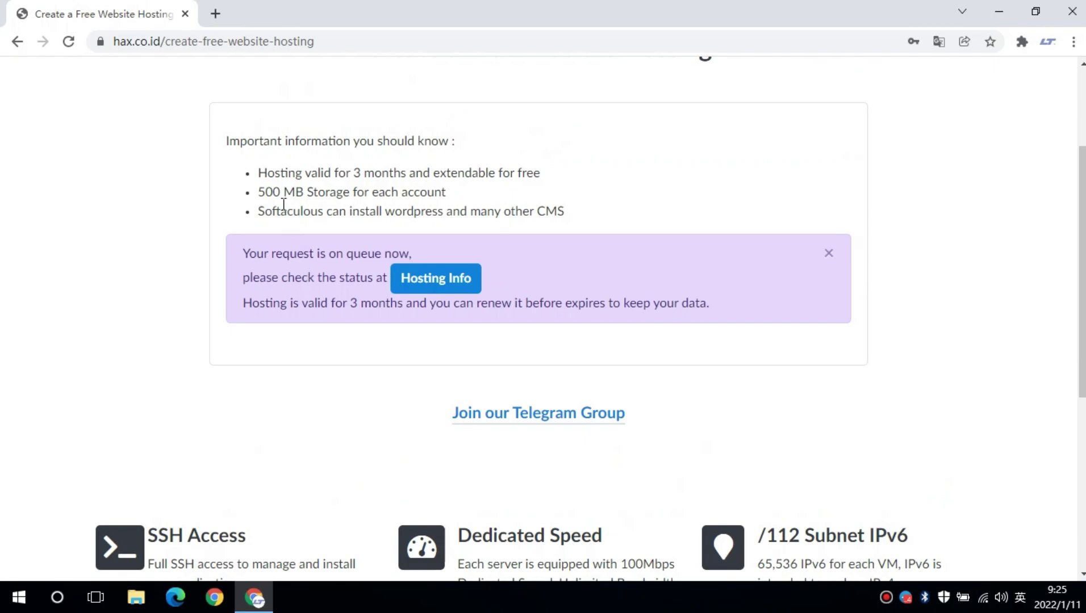
drag(266, 170, 544, 170)
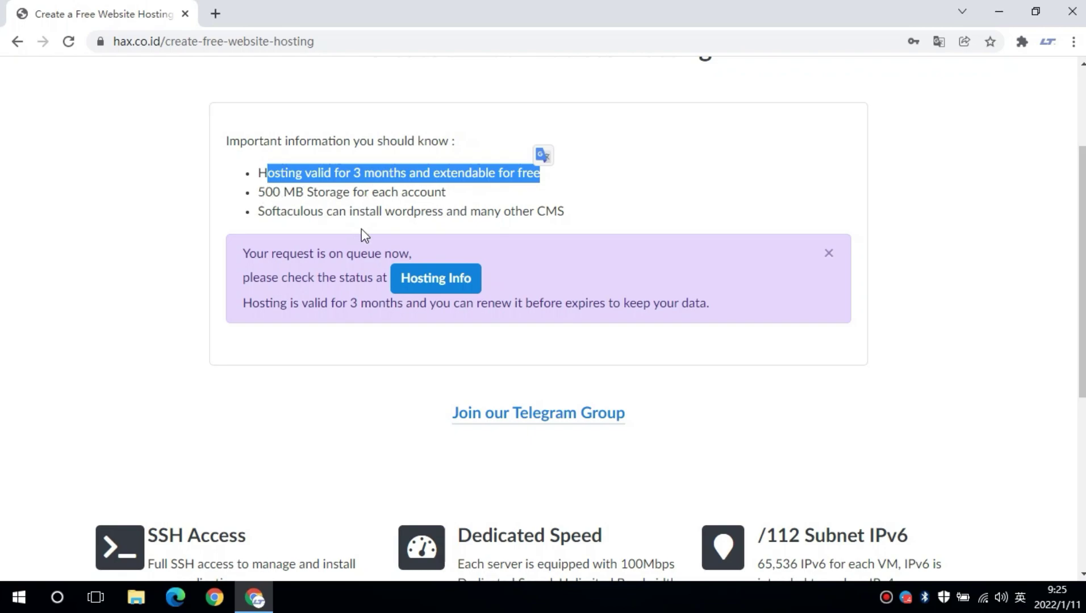
click(443, 279)
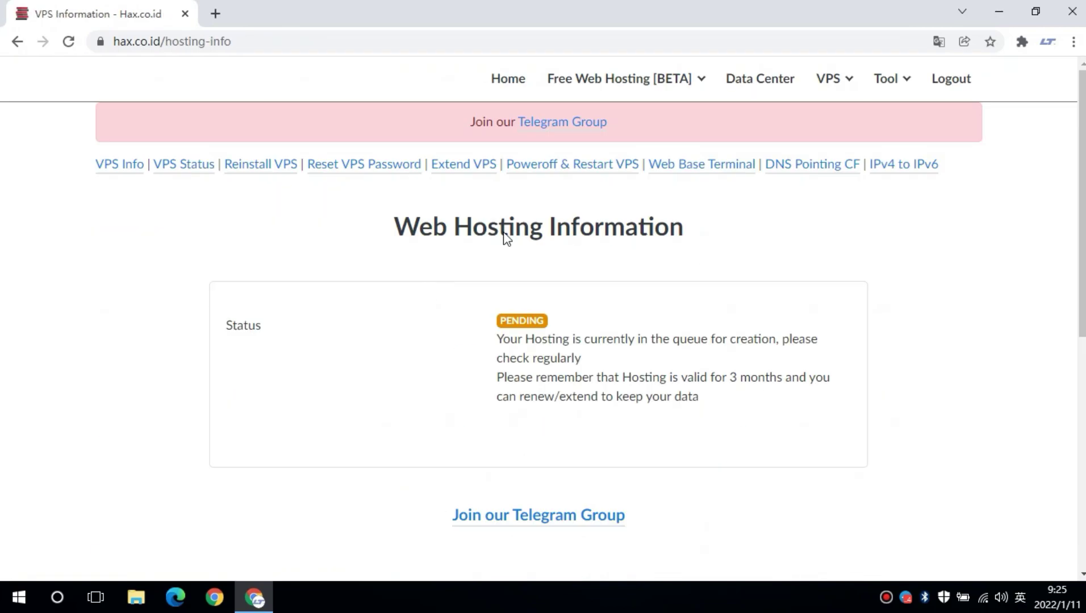
mouse_move(625, 78)
click(642, 146)
Open cloudflare.com in a new tab and log in to reach the jichang.ml dashboard.
click(217, 14)
click(254, 28)
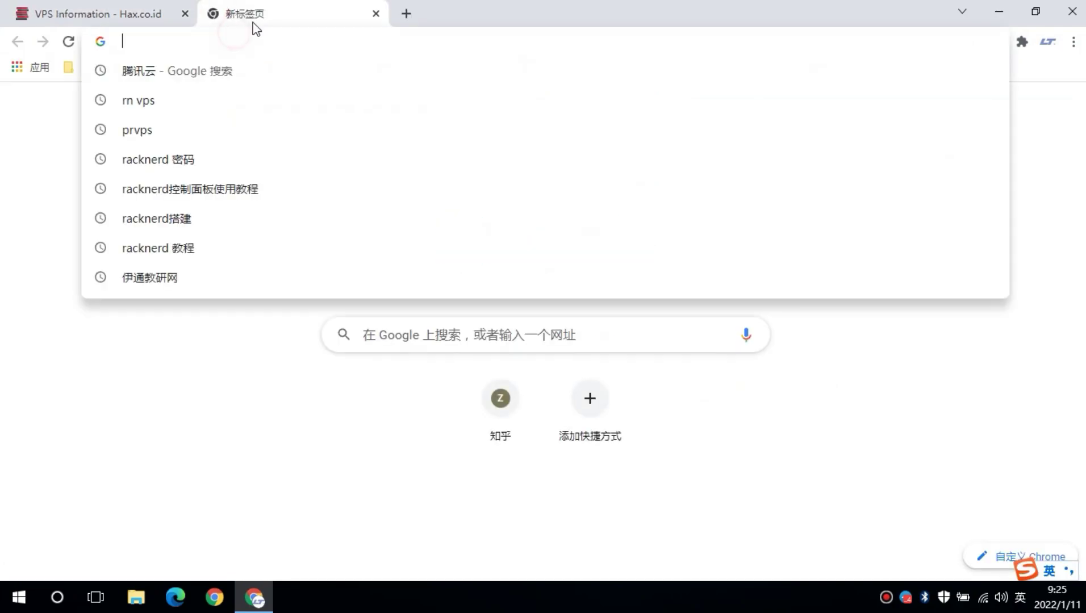
text(cloudflare.com)
key(Return)
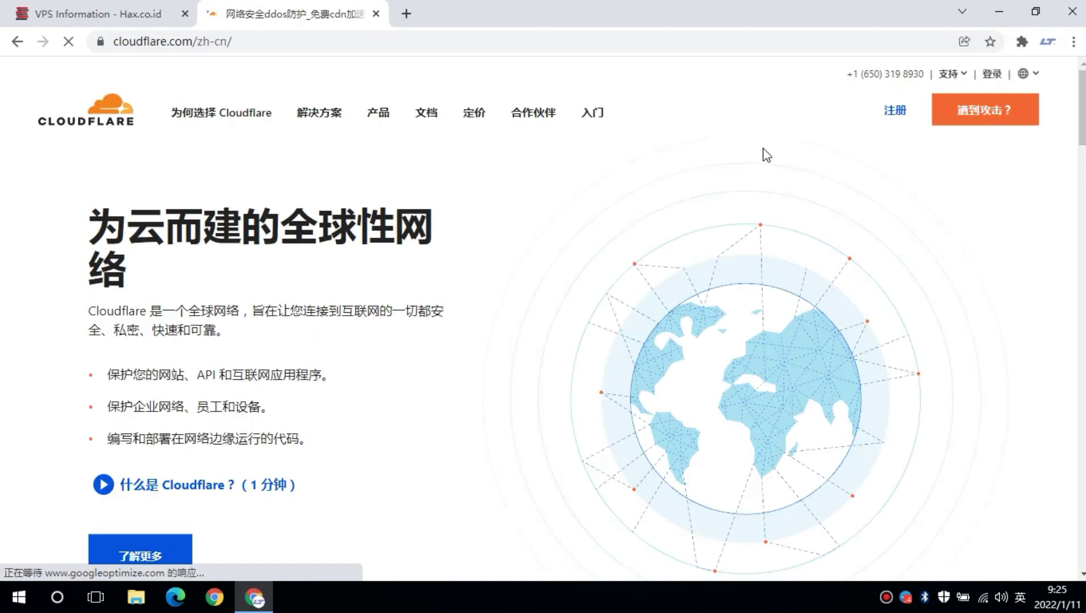
click(992, 74)
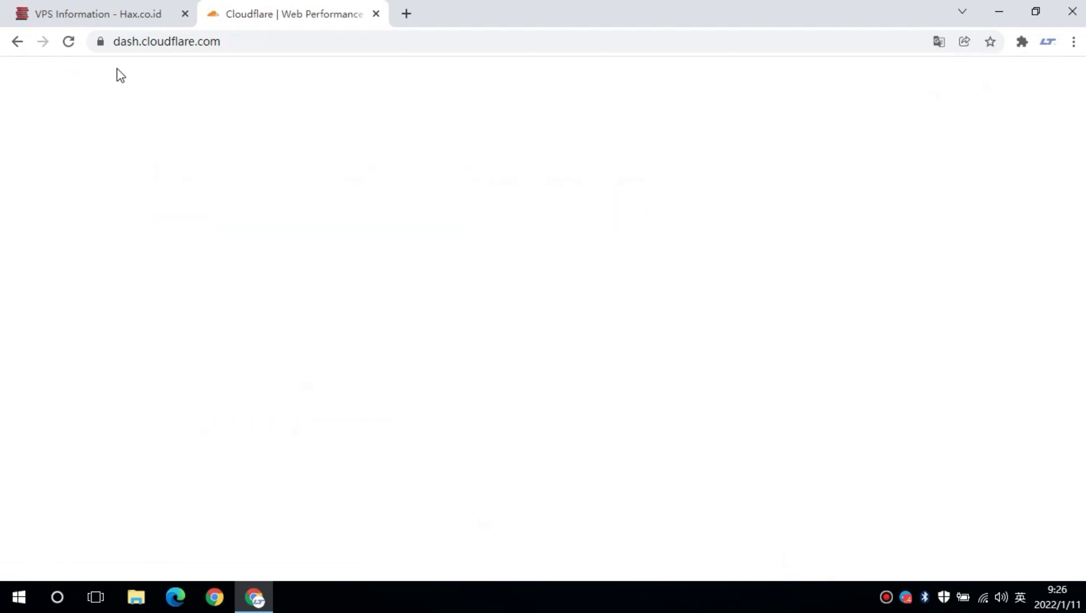
click(112, 16)
Reload to see ACTIVE status, open the Login URL in a new tab, and copy the hosting username.
click(68, 41)
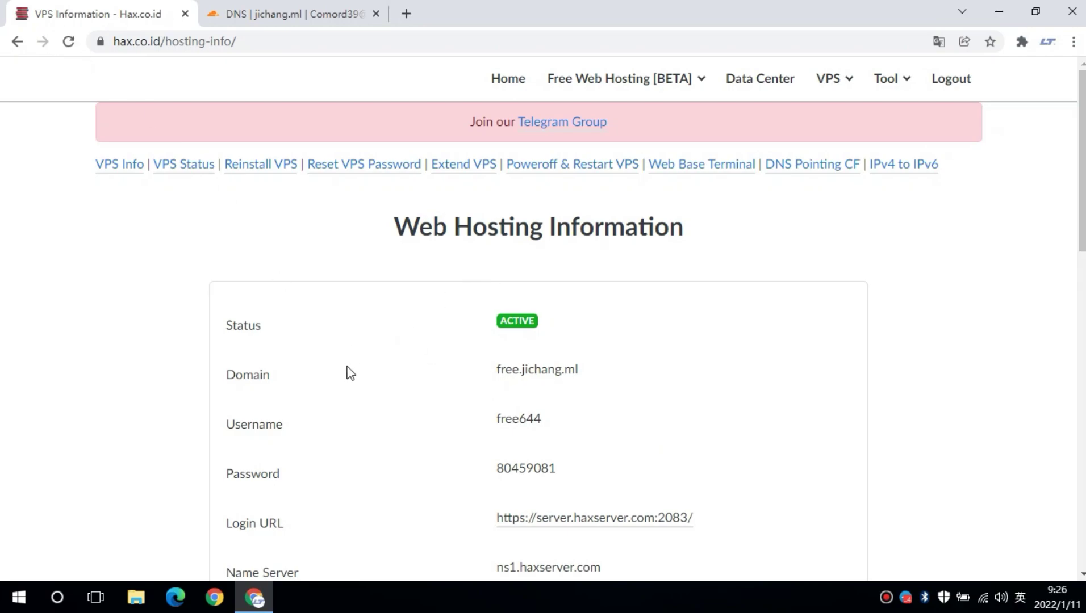
scroll(347, 367, down, 4)
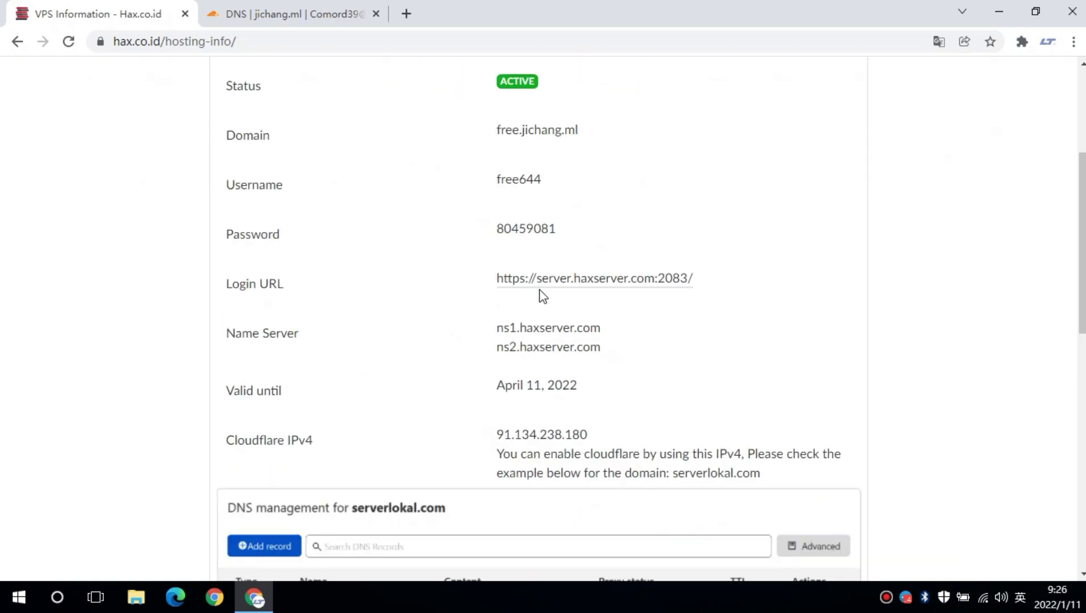
click(560, 280)
right_click(559, 280)
click(630, 293)
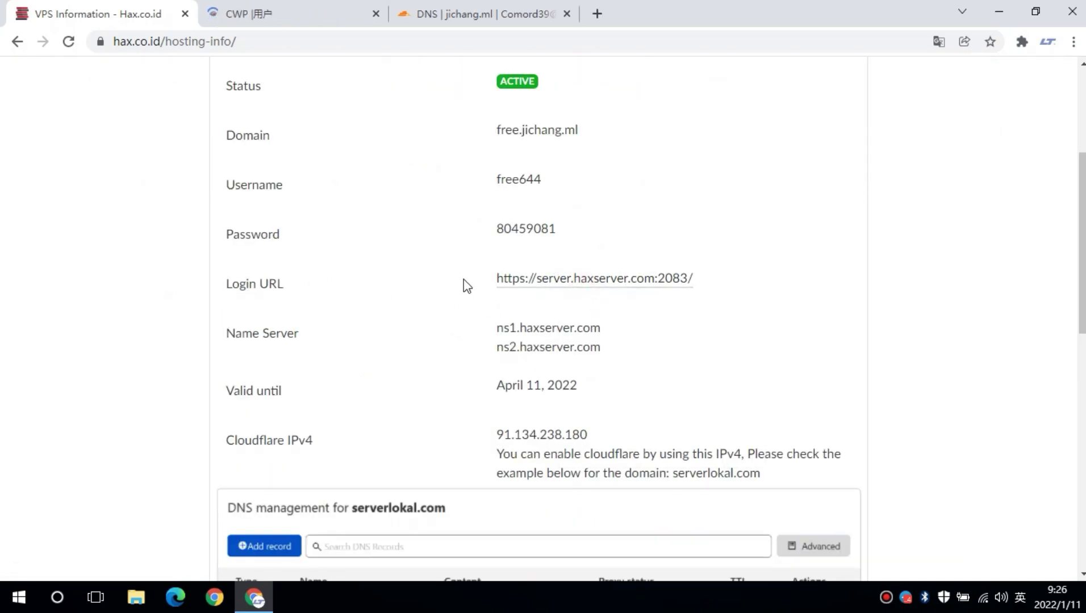
drag(487, 286, 688, 279)
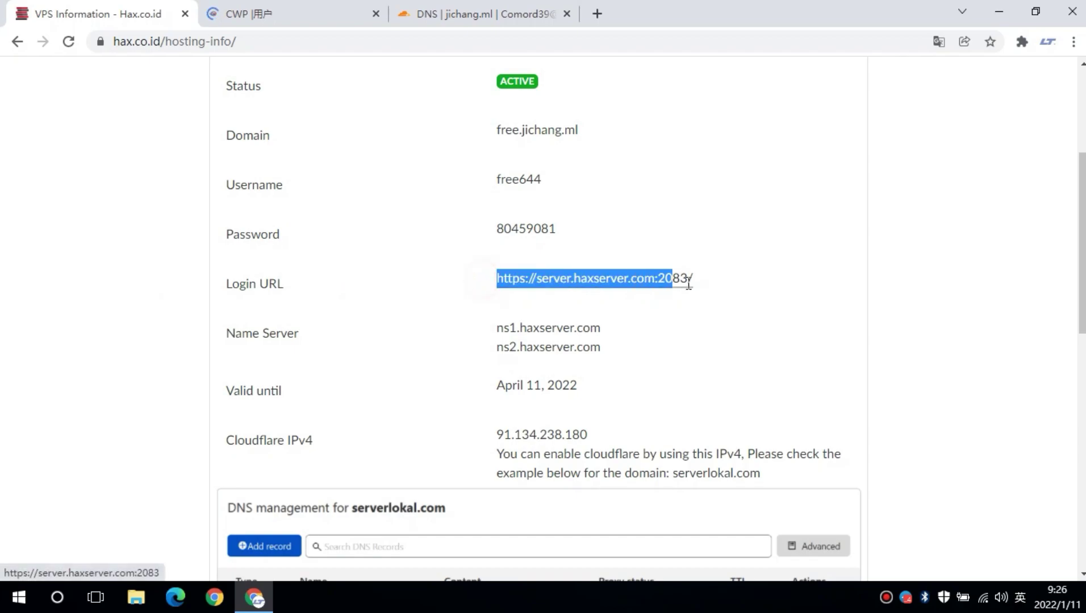
click(749, 295)
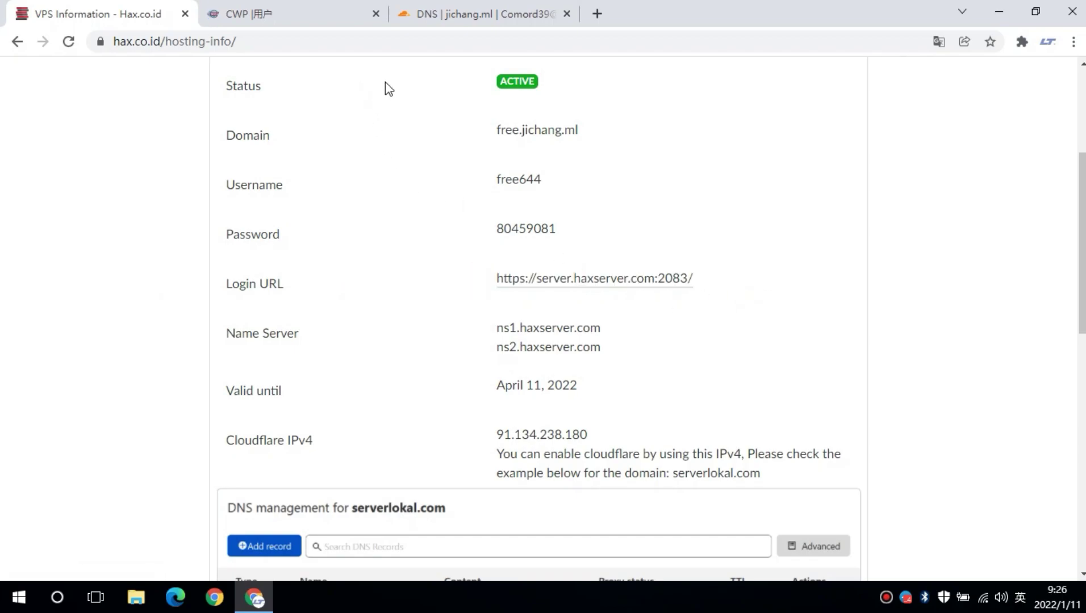
drag(565, 176, 497, 178)
key(ctrl+c)
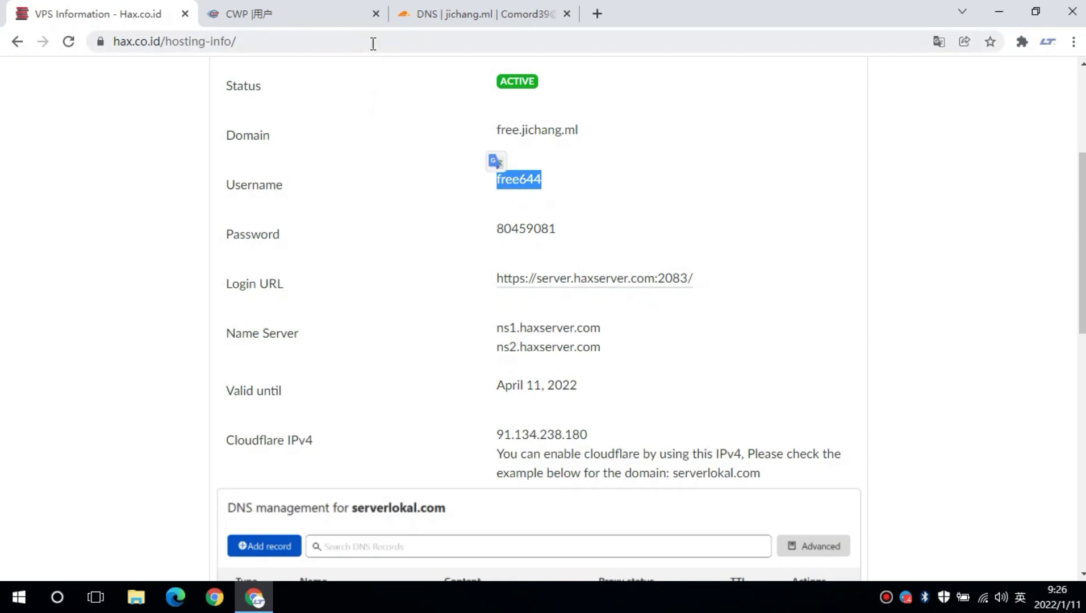
click(310, 13)
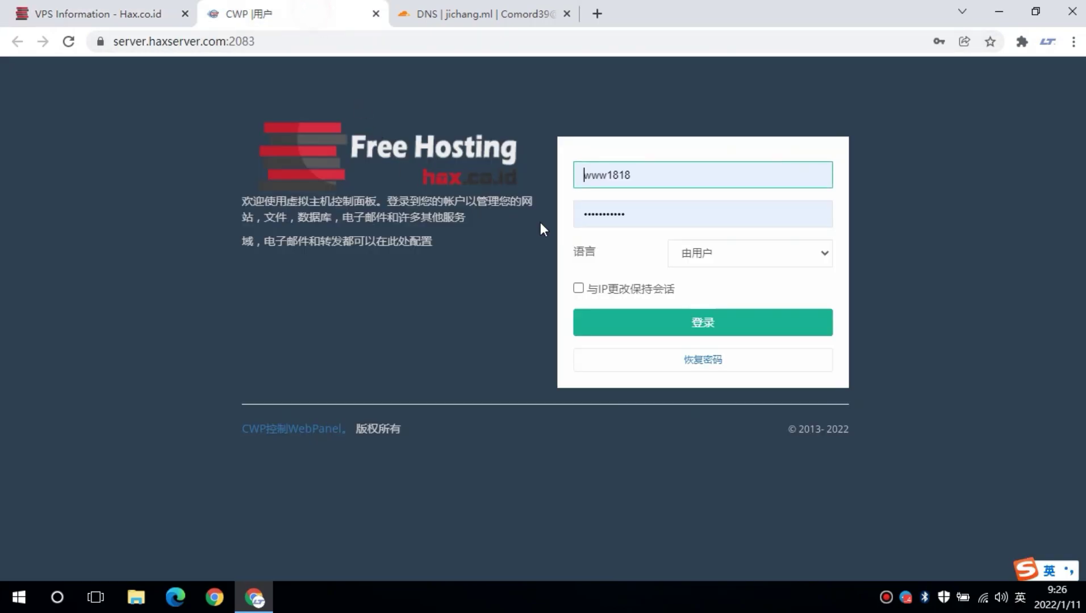
Paste the hosting username into the CWP login and copy the hosting password.
click(659, 177)
key(ctrl+a)
key(ctrl+v)
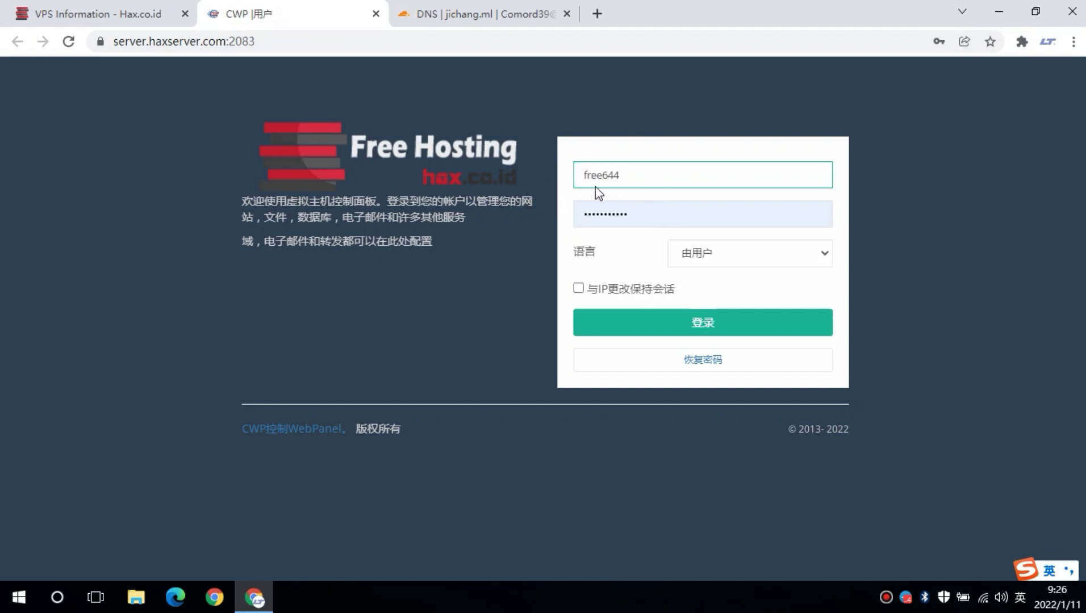
click(161, 18)
drag(563, 230, 494, 228)
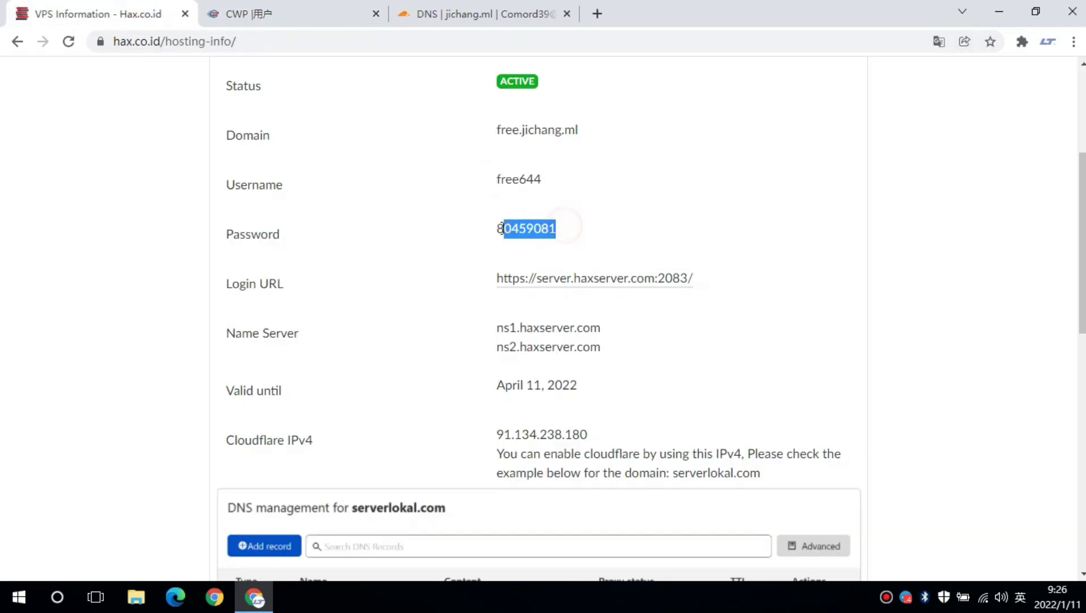
click(290, 13)
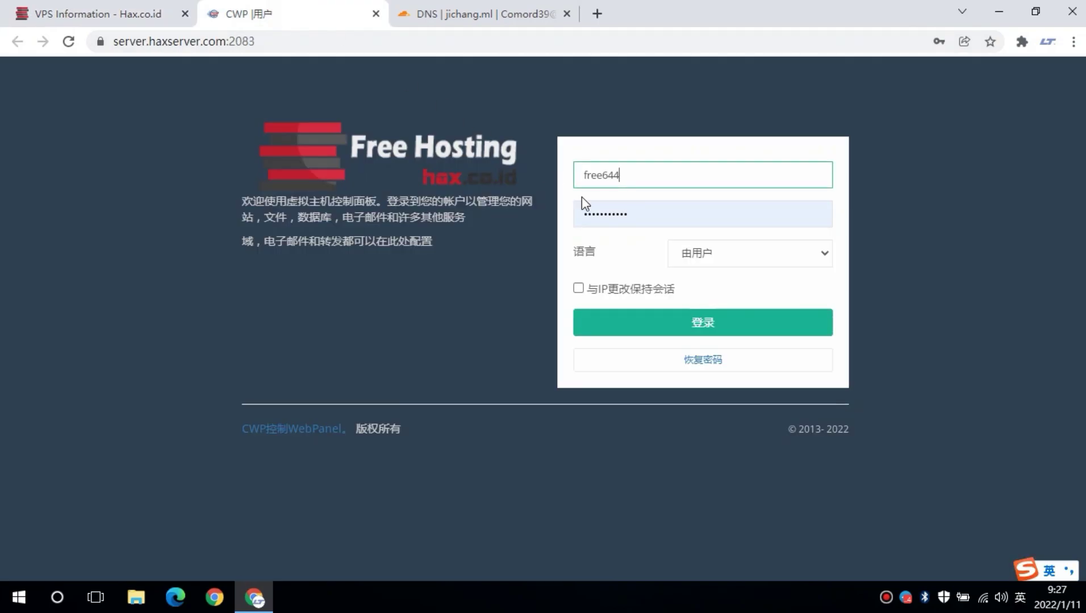
Paste the password, keep the session across IP changes, and log in.
click(657, 213)
key(ctrl+a)
key(ctrl+v)
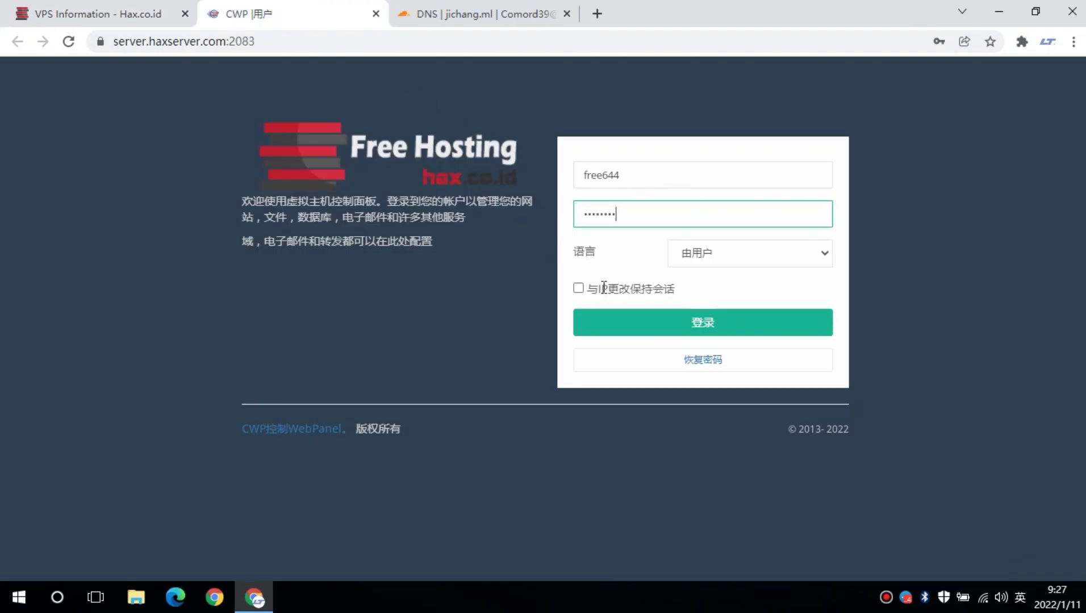
click(603, 291)
click(579, 288)
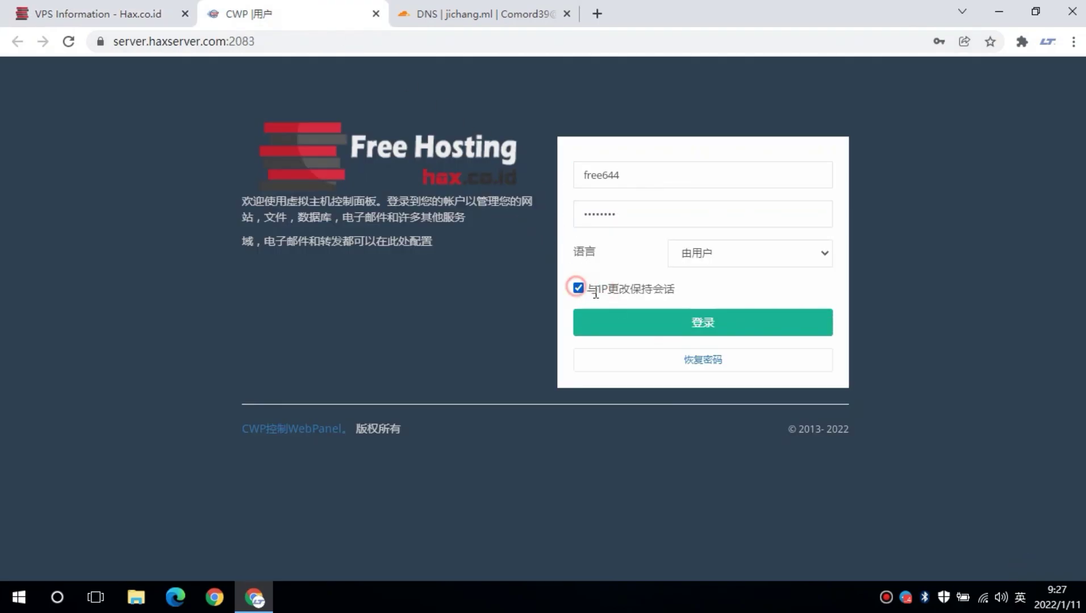
click(674, 320)
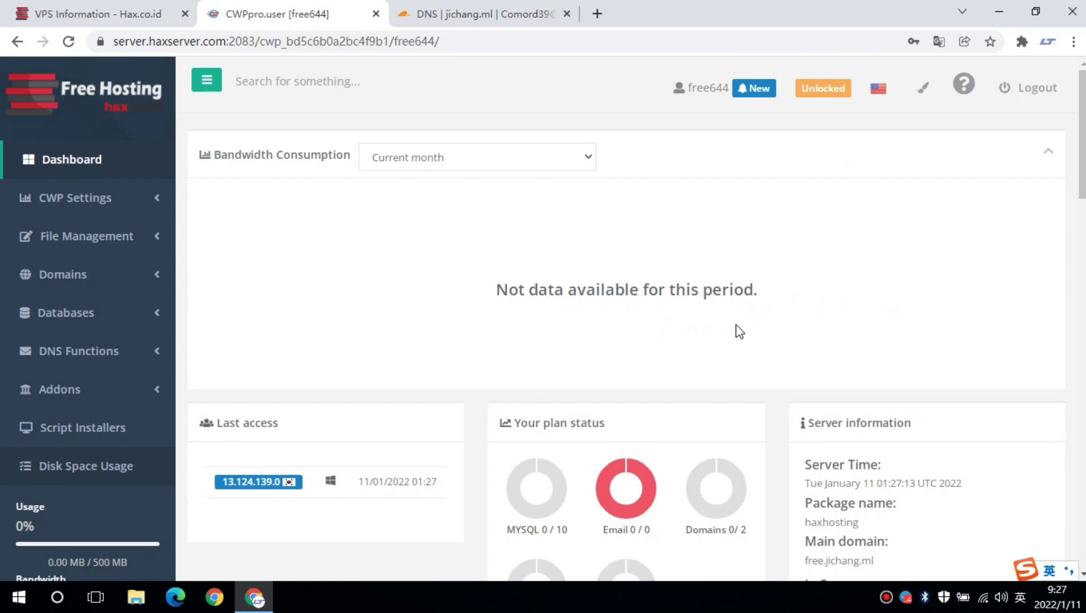
Copy the Ip Server value 91.134.238.180 from the Server information panel.
scroll(736, 330, down, 1)
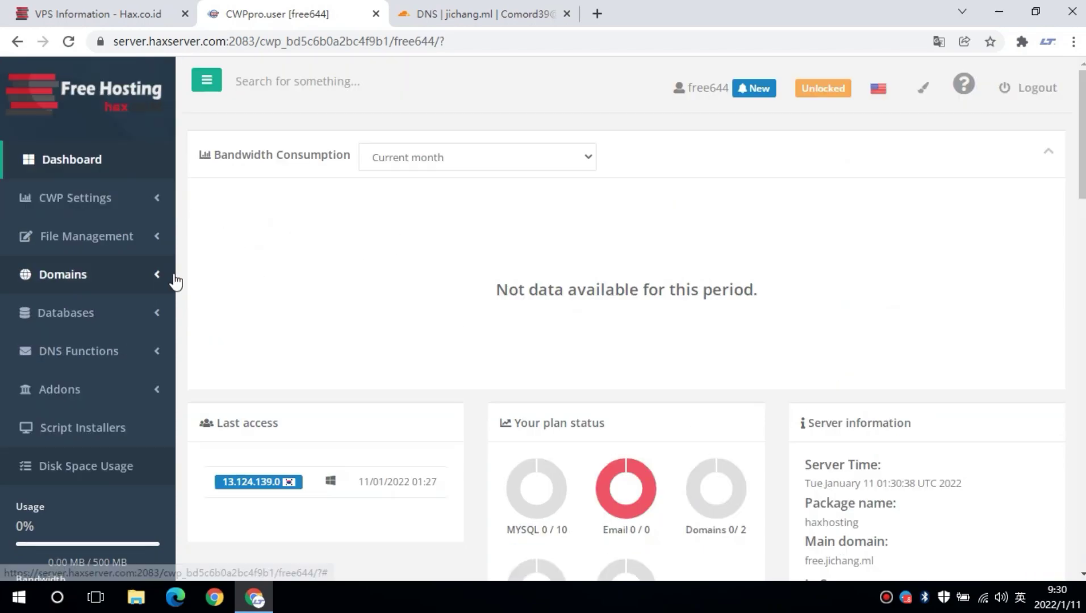
scroll(311, 273, down, 2)
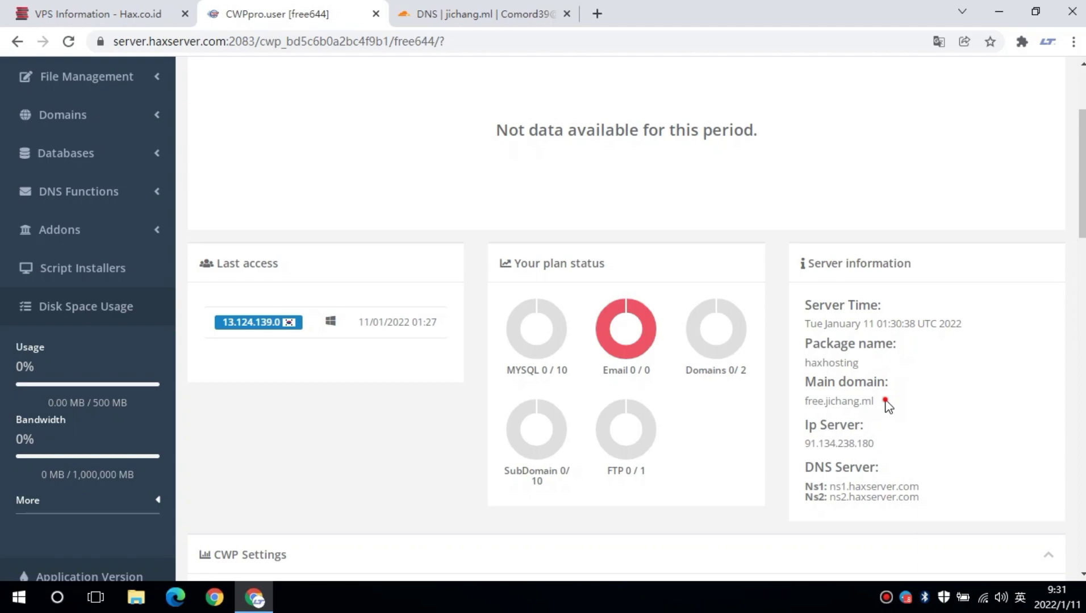
drag(881, 402, 831, 401)
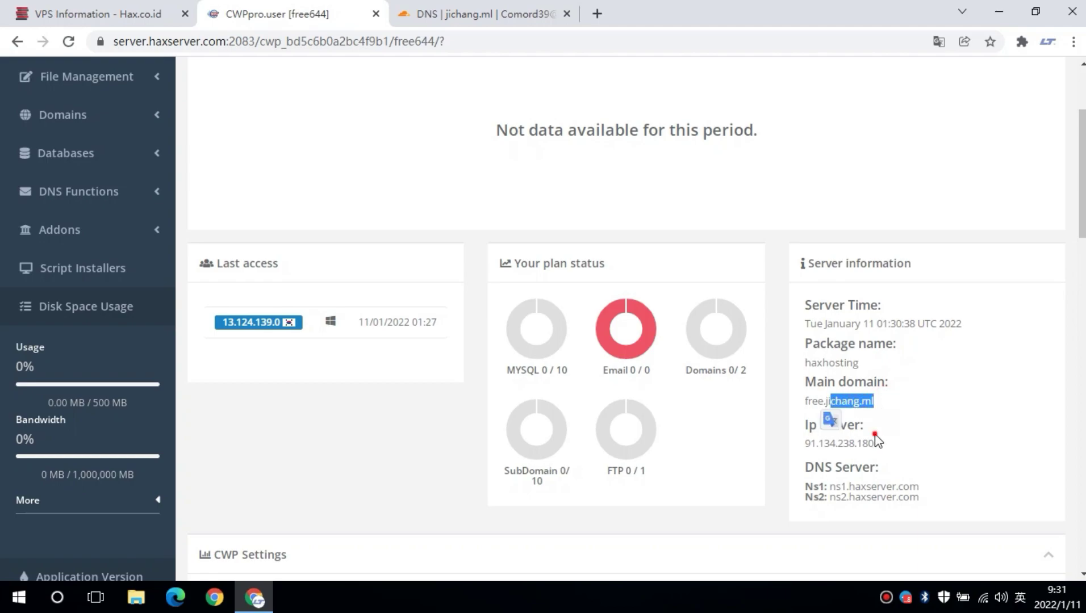
click(875, 438)
drag(846, 443, 817, 447)
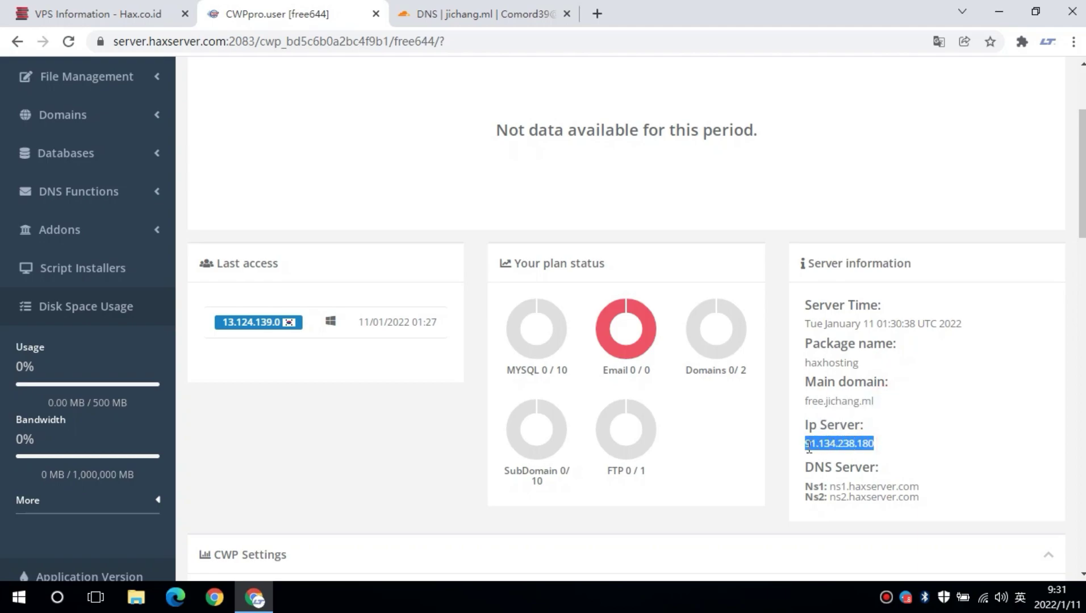
right_click(813, 445)
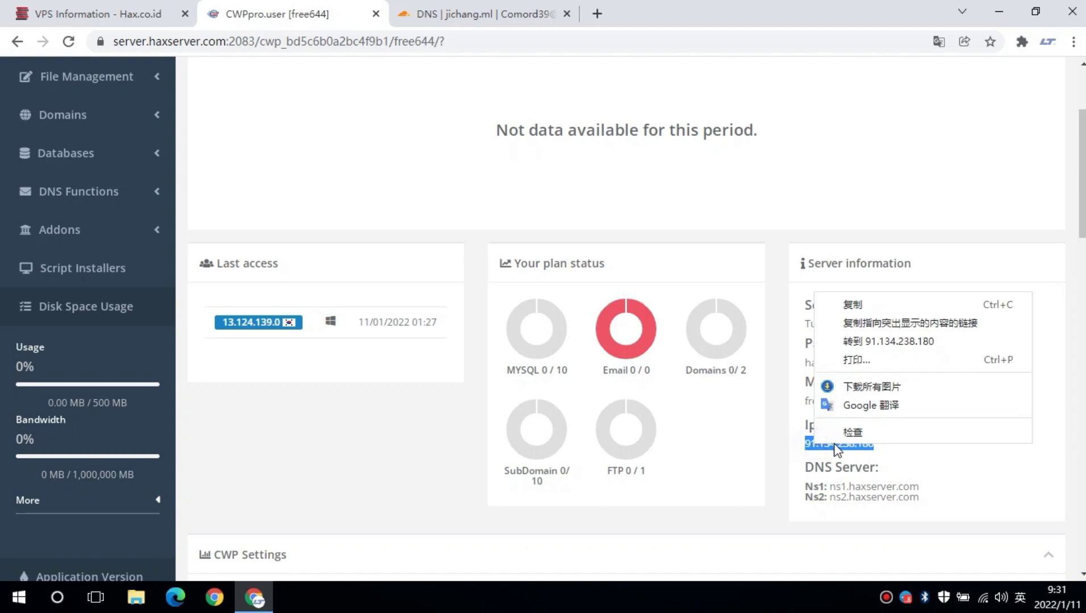
click(841, 305)
Save a Cloudflare A record named free pointing to 91.134.238.180, then open a blank tab.
click(441, 16)
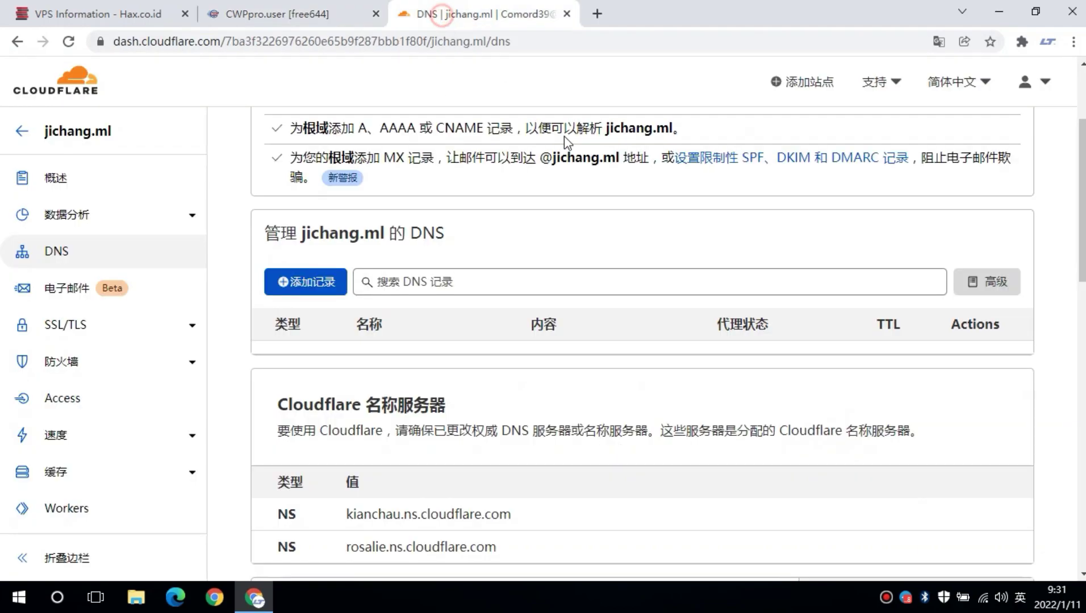
click(344, 286)
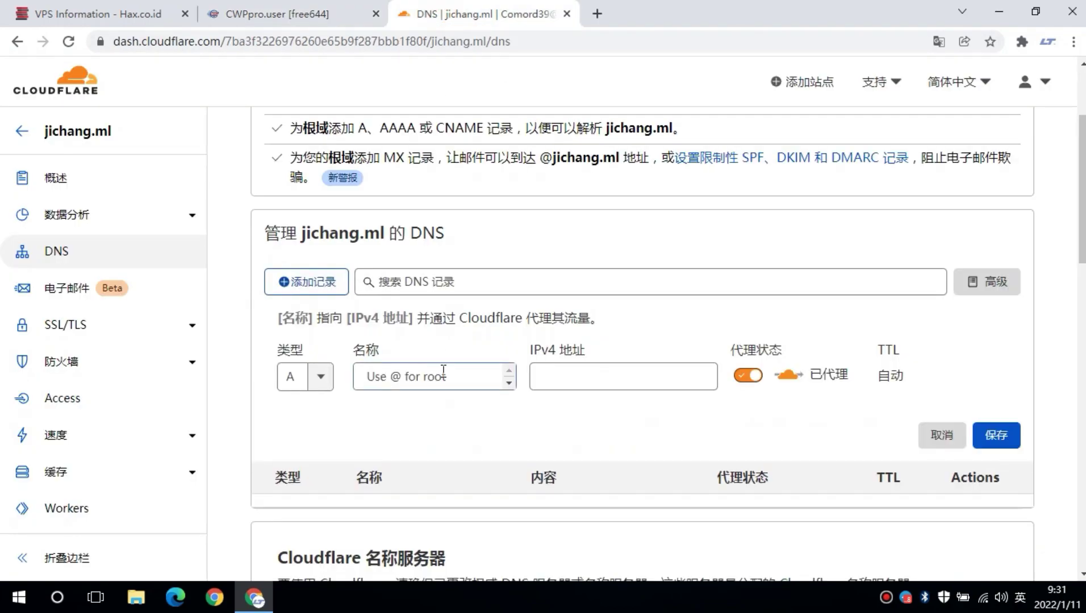
click(398, 379)
text(free)
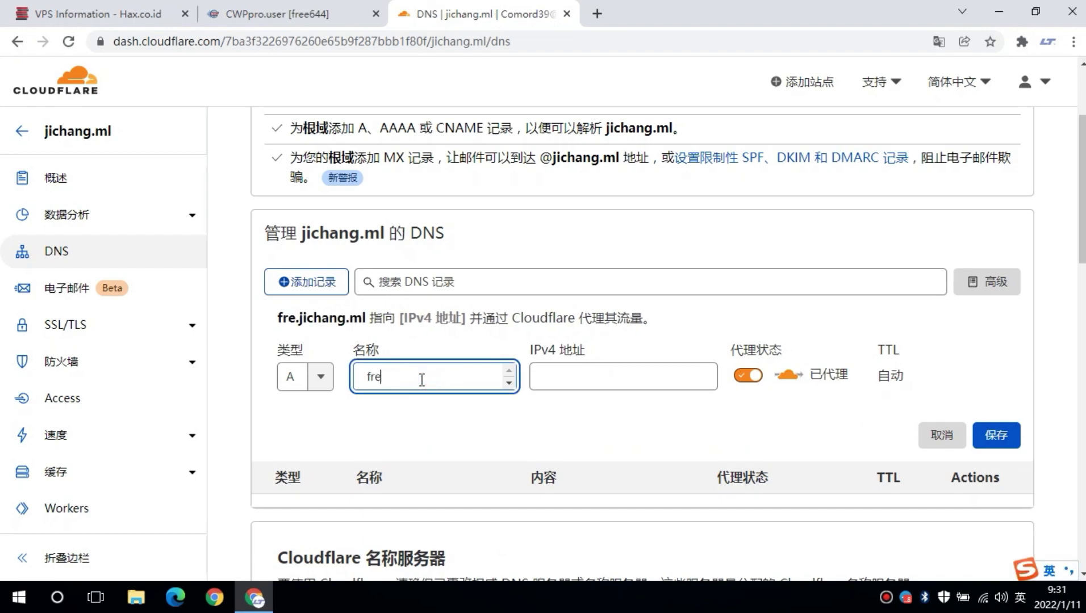
click(555, 375)
key(ctrl+v)
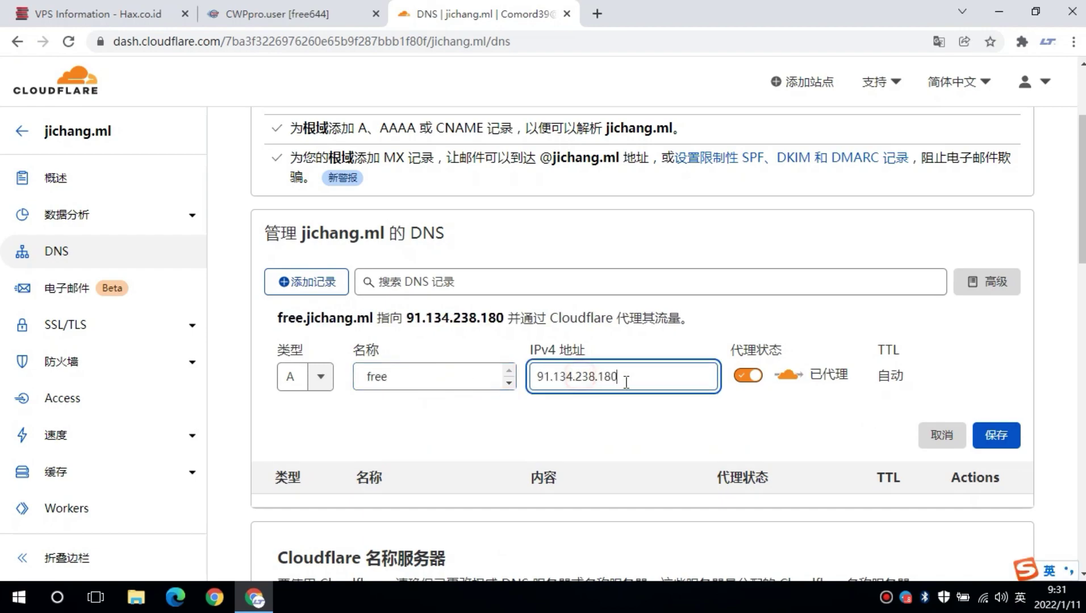
click(998, 438)
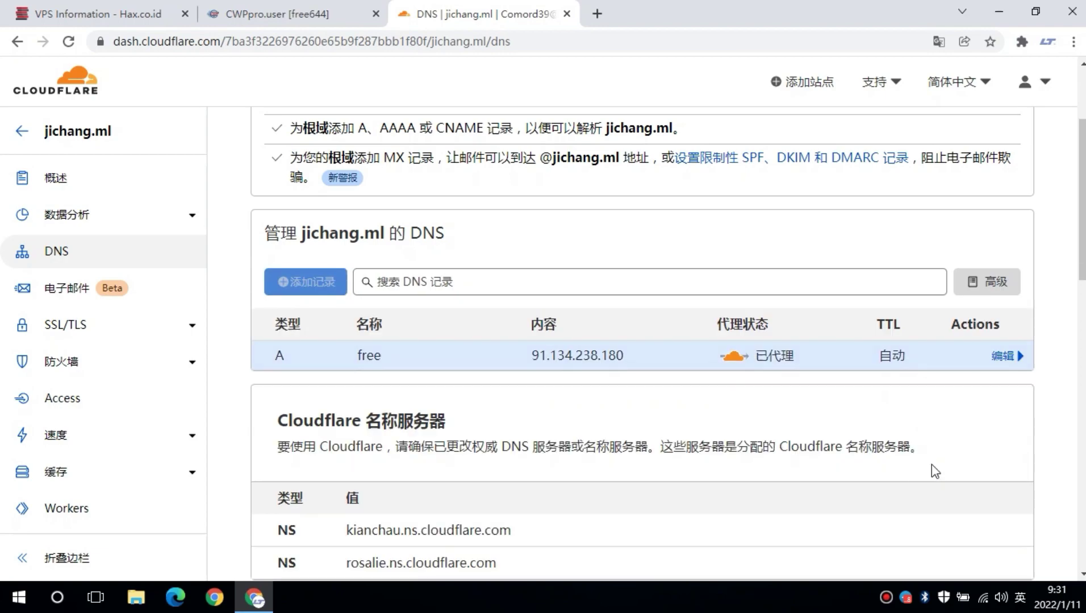
click(597, 14)
click(610, 38)
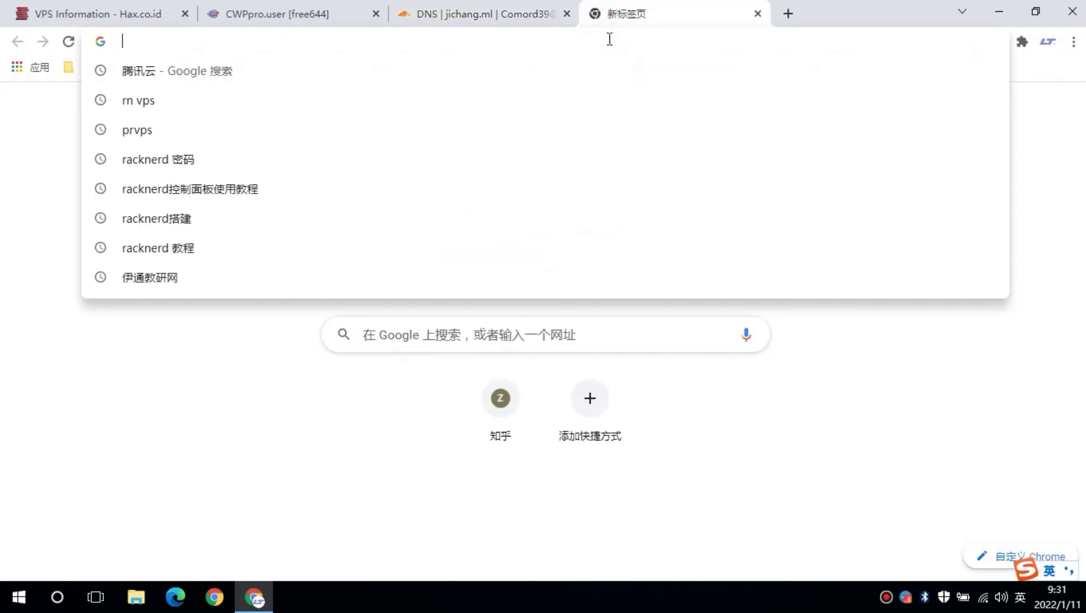
Confirm Cloudflare SSL/TLS is Full and load free.jichang.ml to see Hax's default success page.
click(436, 13)
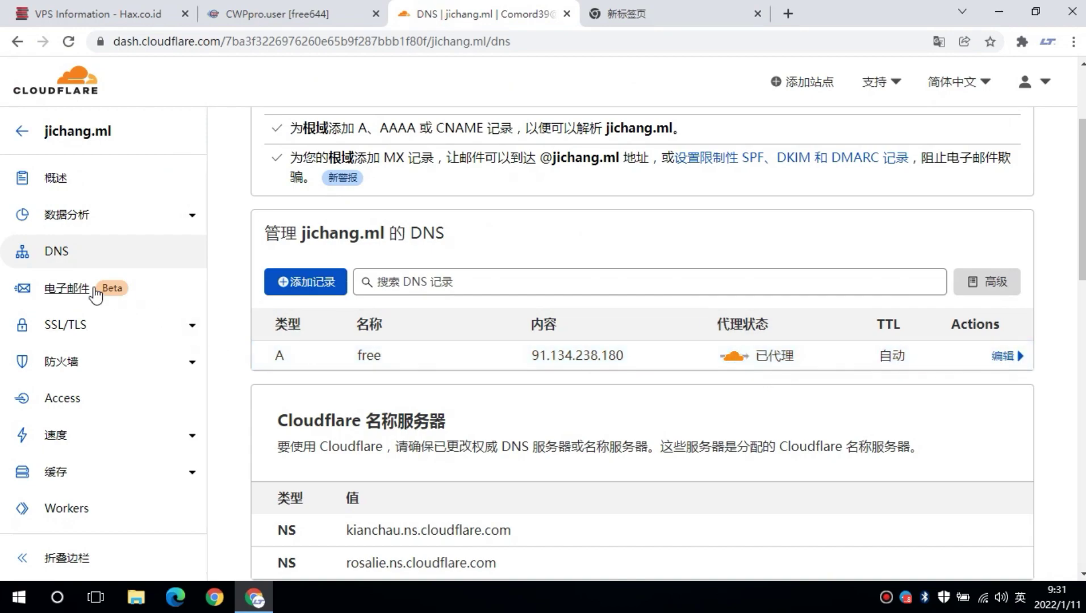
click(67, 328)
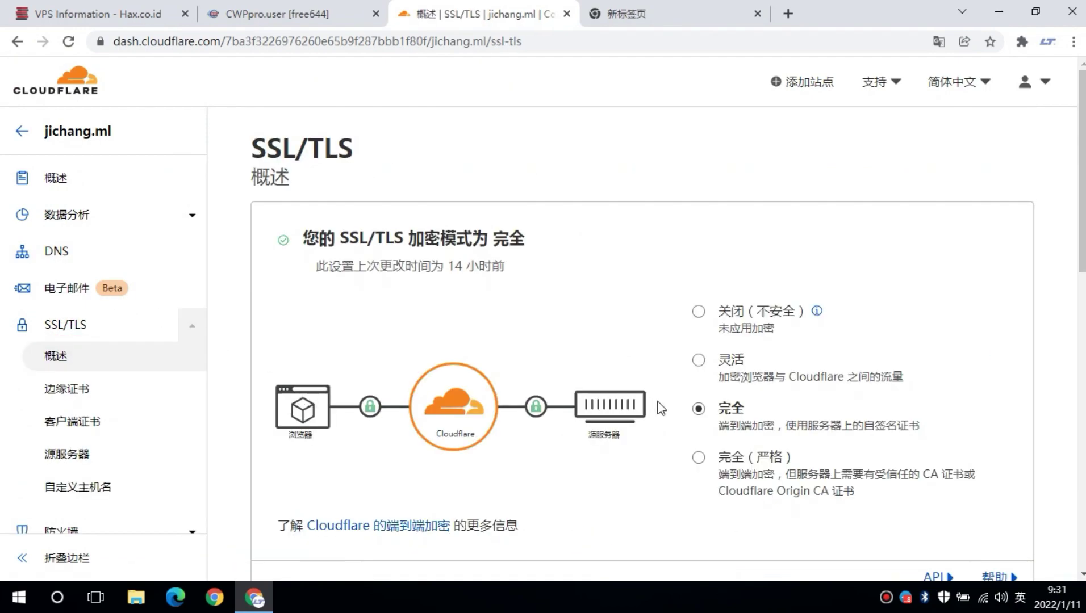
click(607, 16)
click(641, 39)
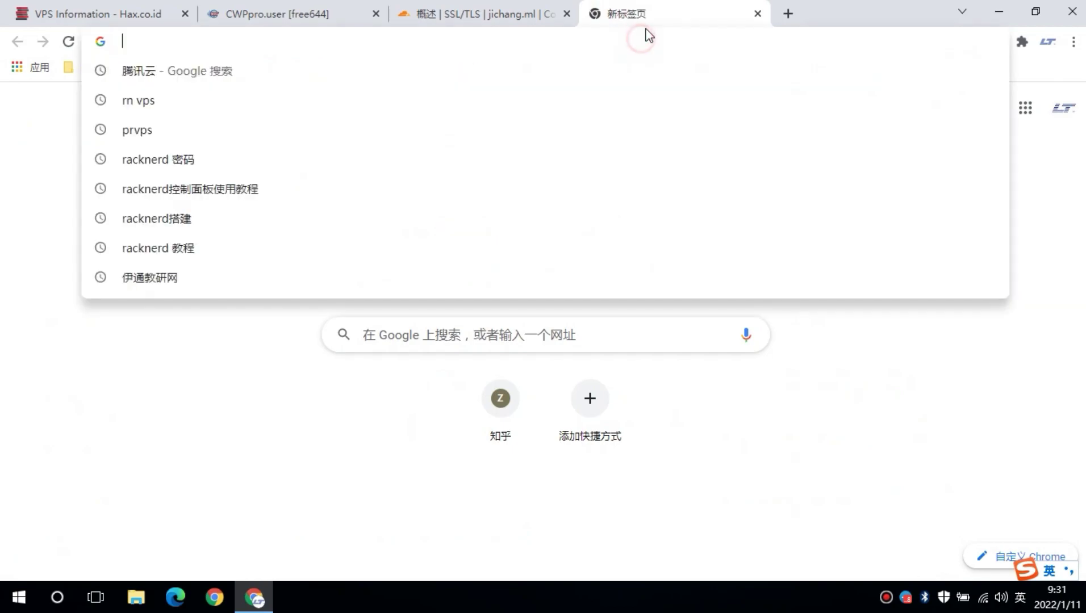
text(free.)
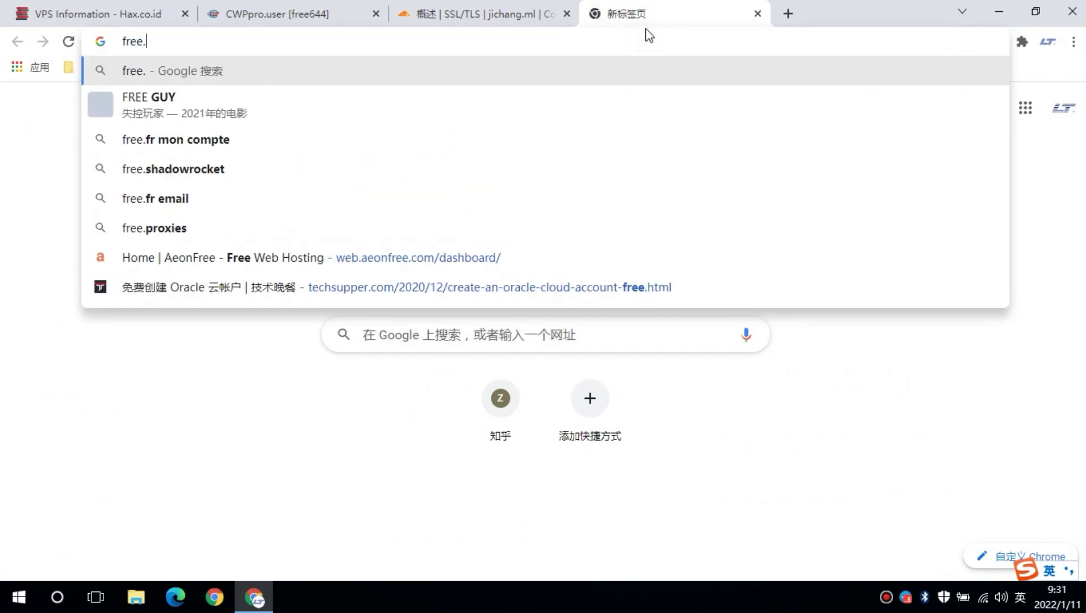
text(jichang.ml)
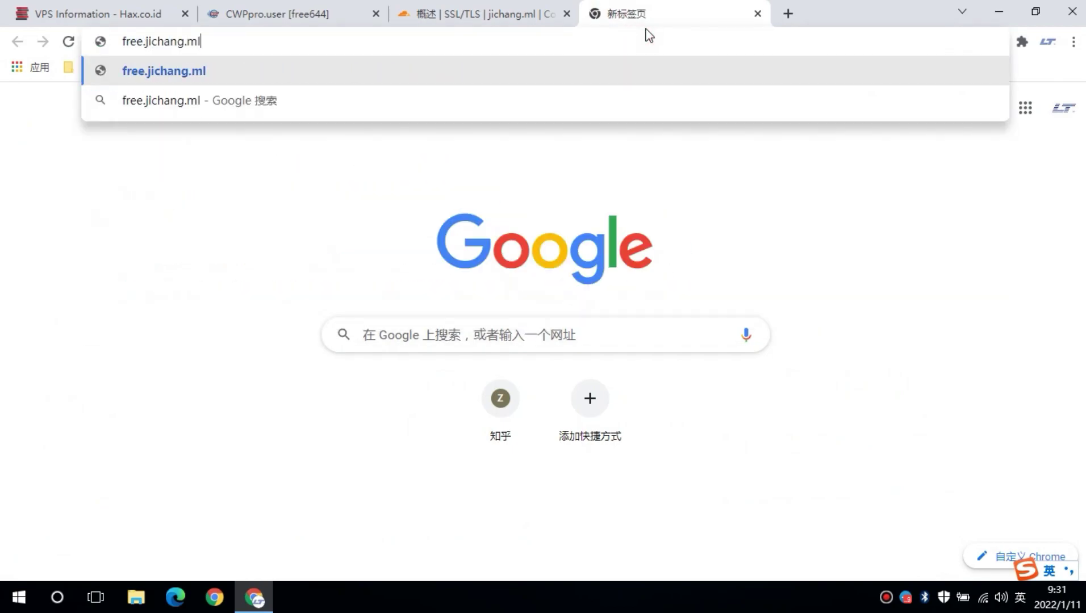
key(Return)
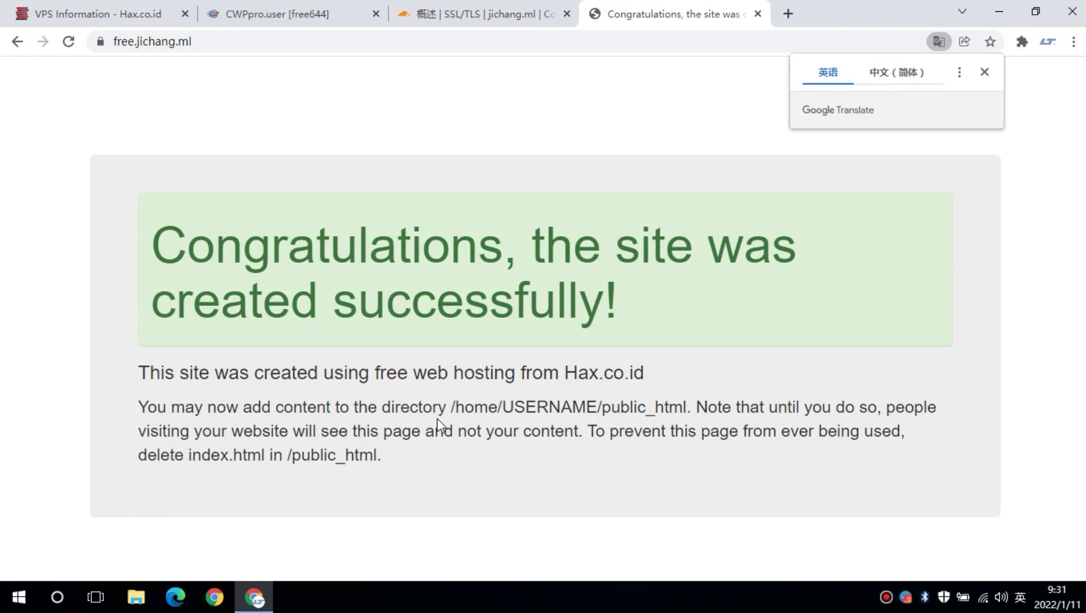
click(601, 137)
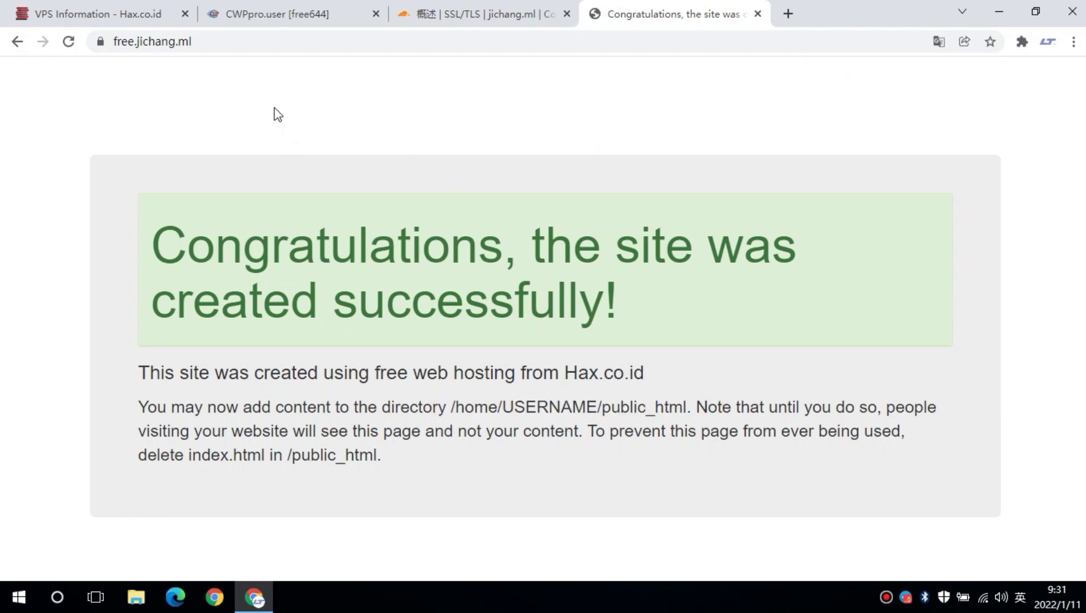
click(488, 16)
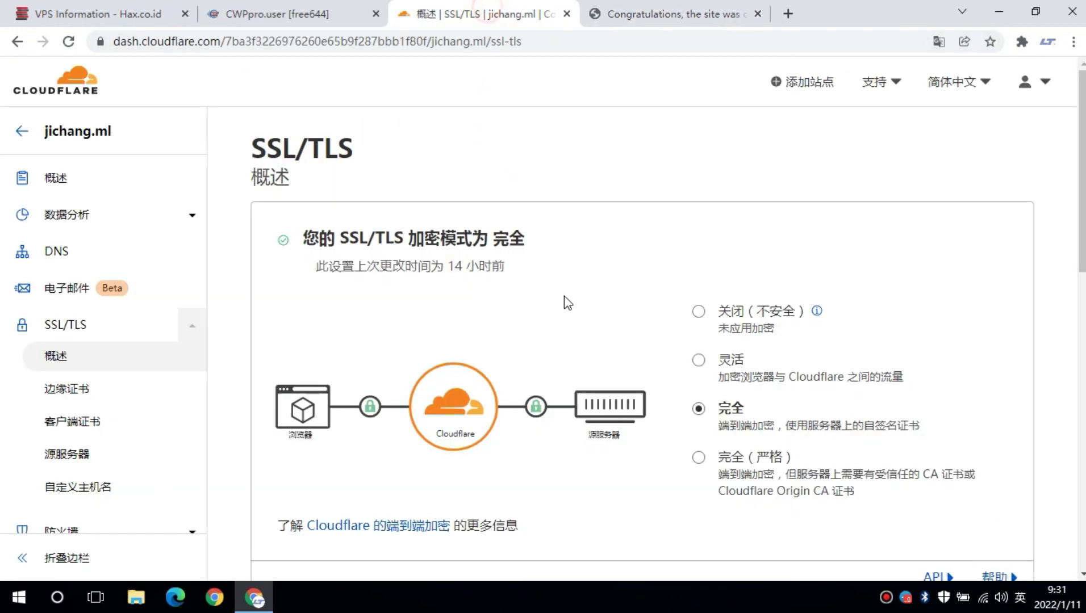
click(60, 253)
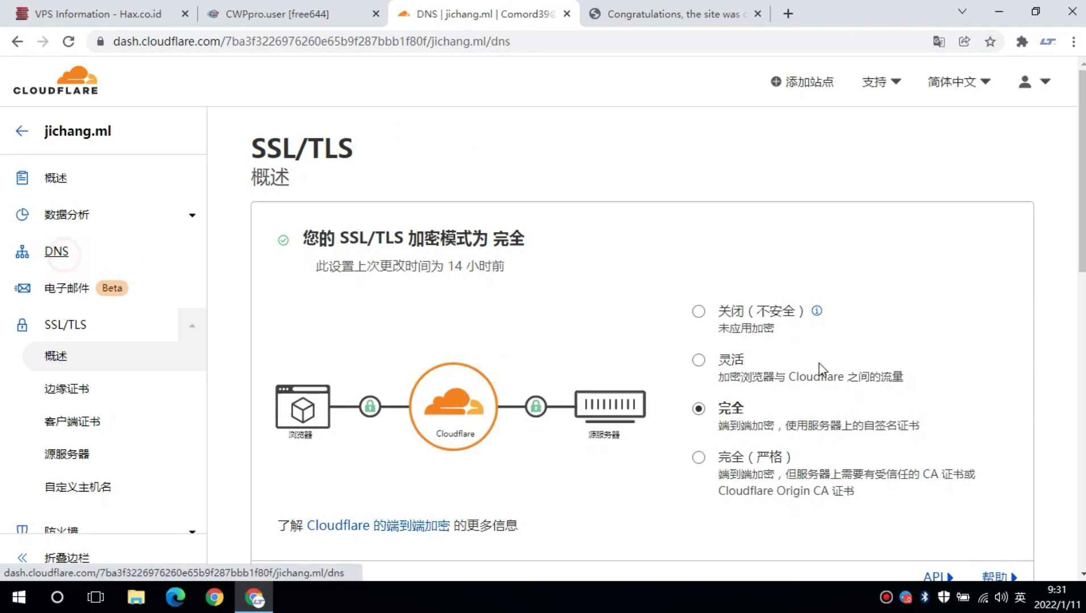
Open File Management > File Manager in CWP to view /home/free644.
click(296, 8)
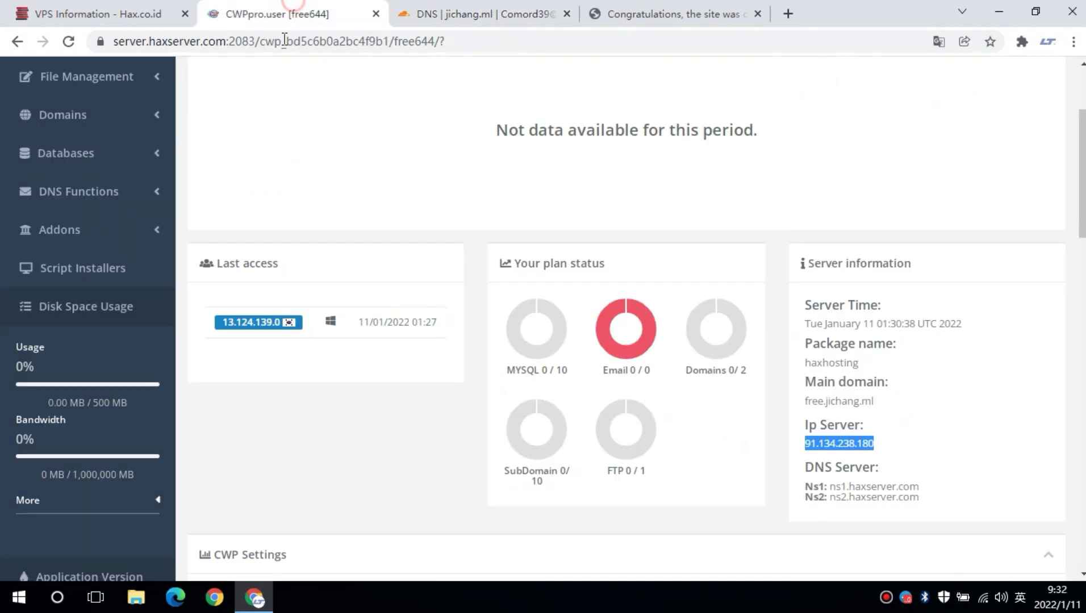
scroll(370, 141, up, 3)
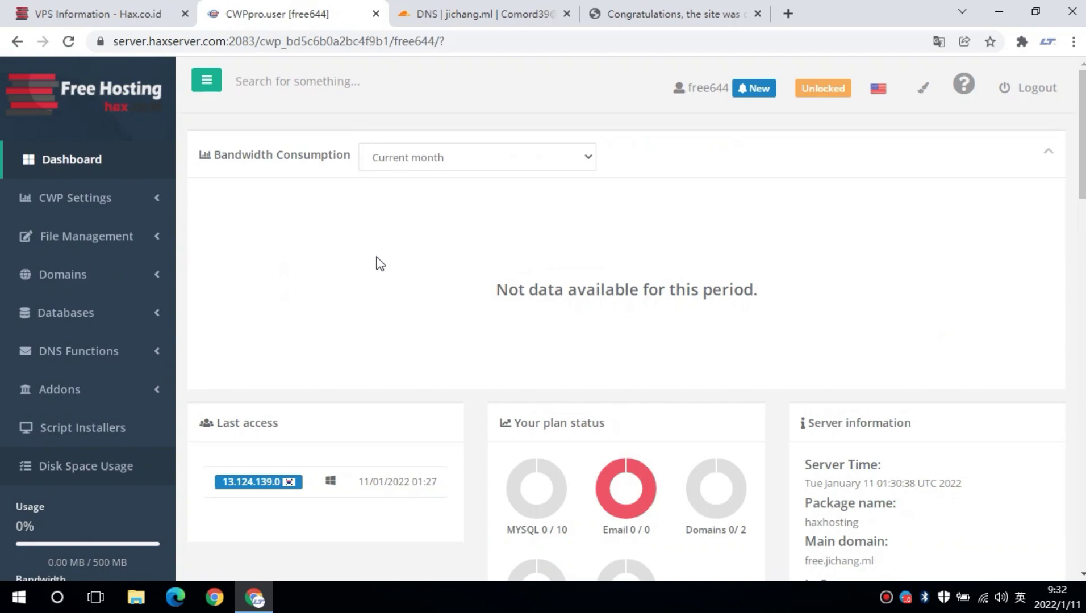
click(107, 241)
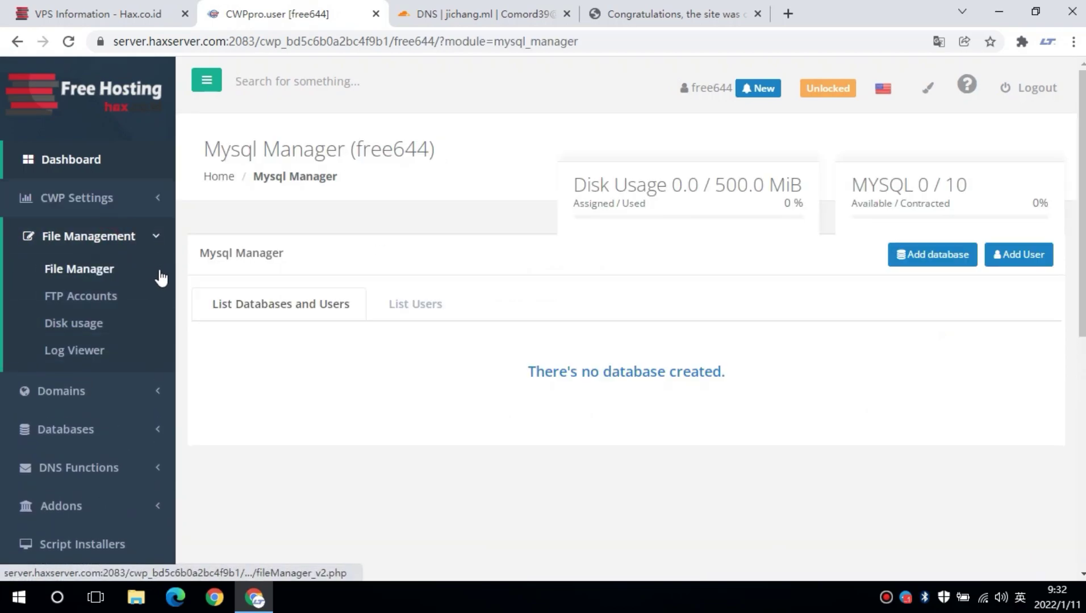
click(111, 276)
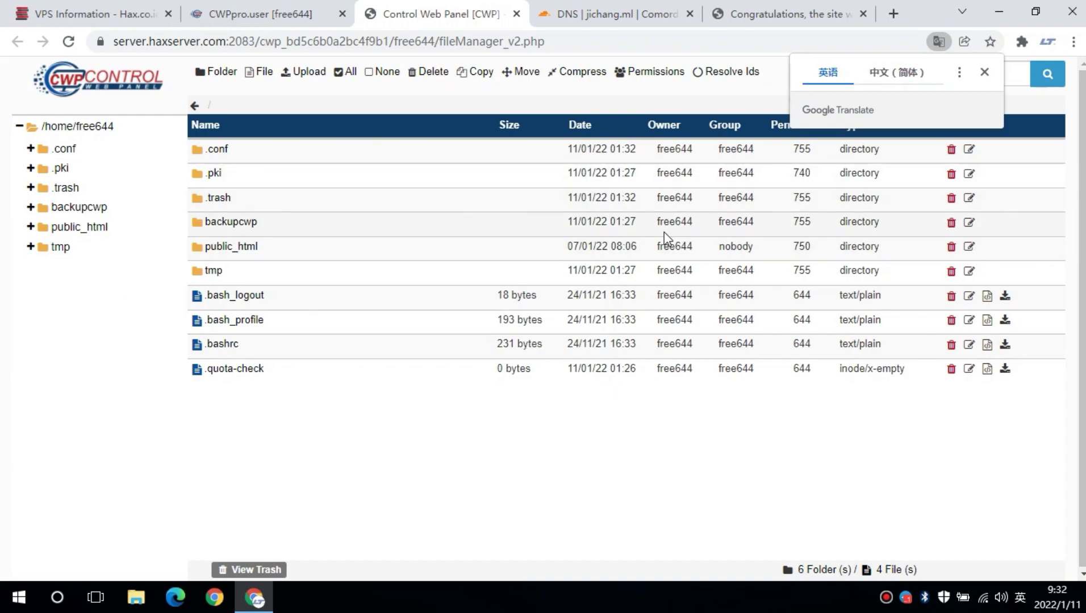
Open the public_html folder in CWP's File Manager.
click(244, 250)
click(198, 256)
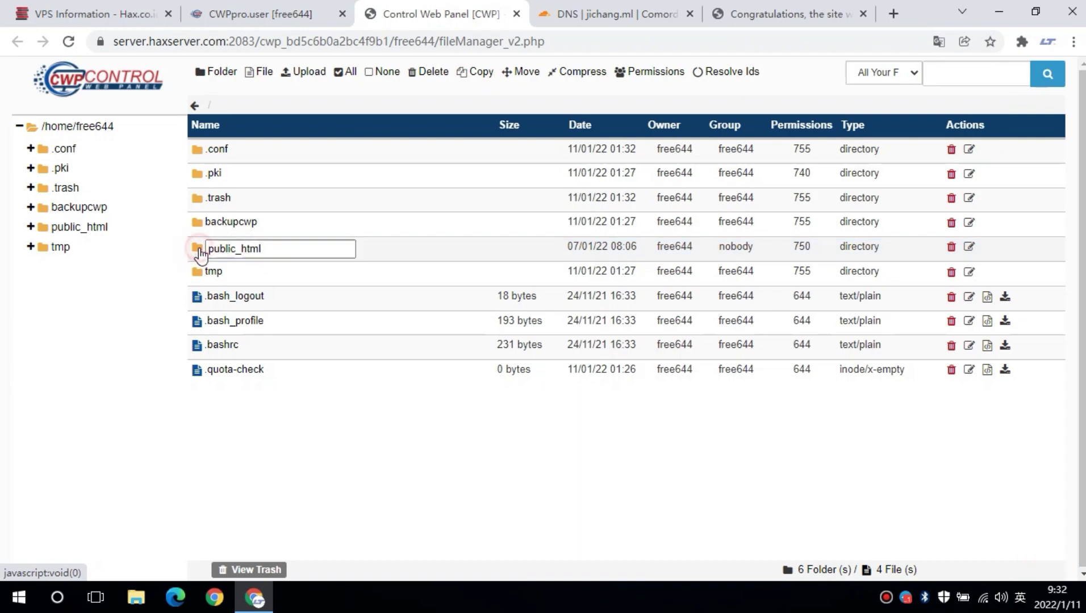
click(199, 250)
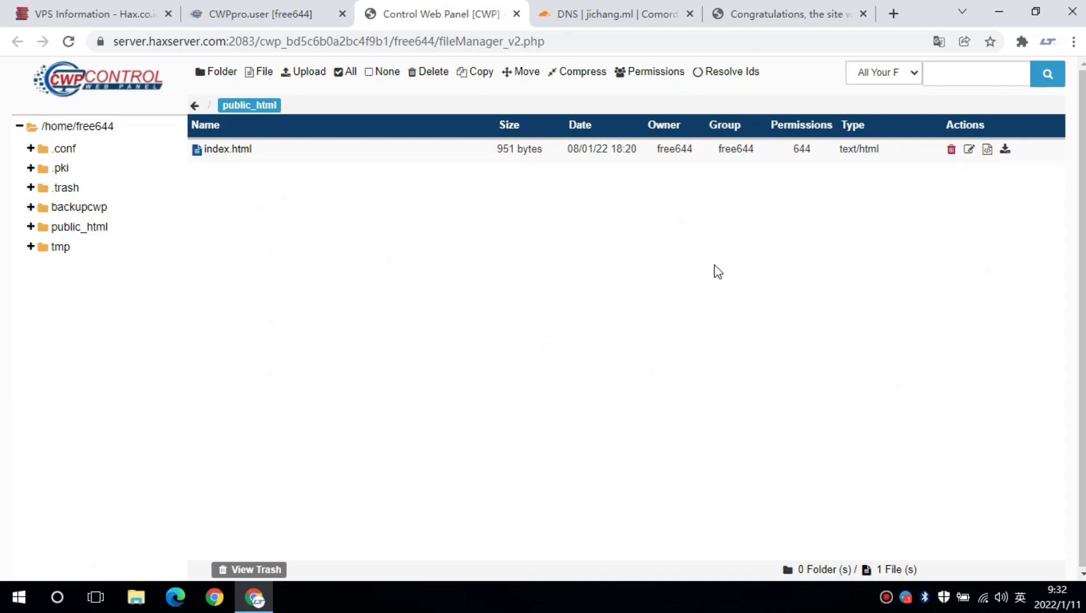
Permanently delete index.html from public_html, skipping the trash.
click(951, 150)
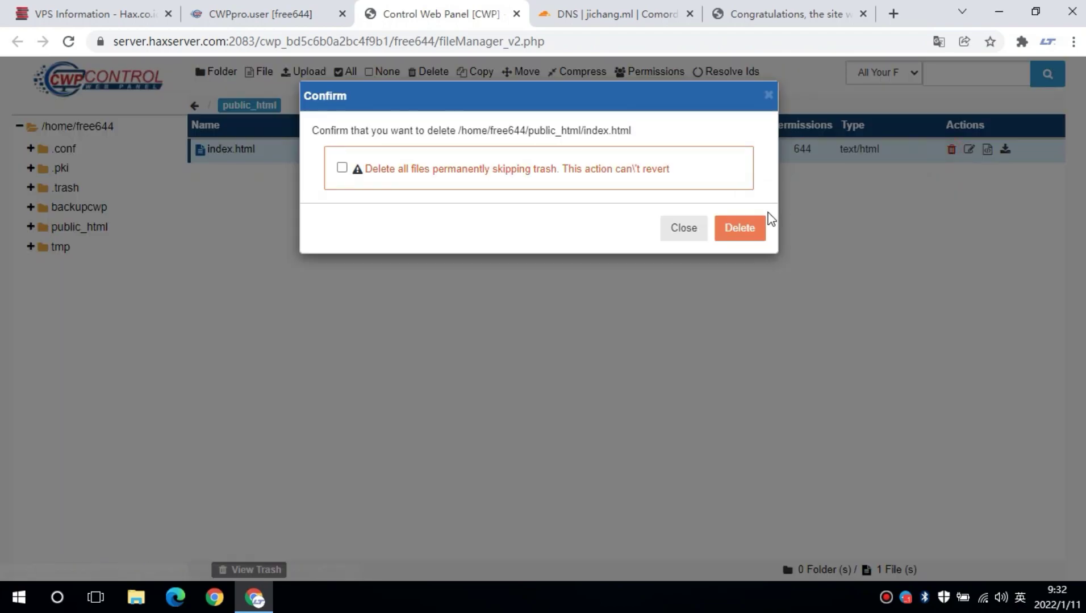
click(342, 168)
click(739, 232)
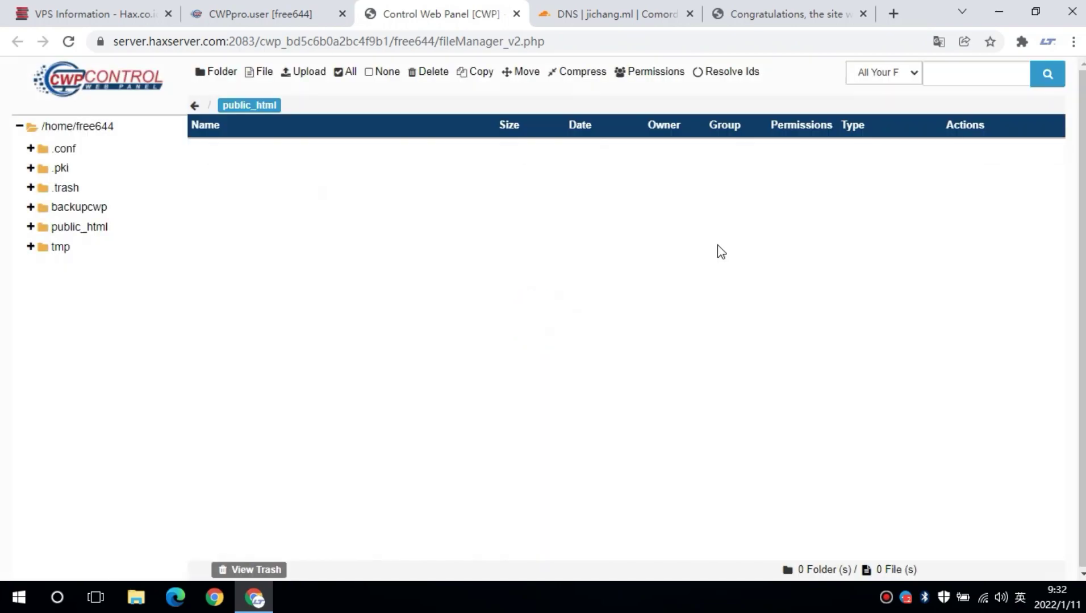
click(718, 245)
click(773, 17)
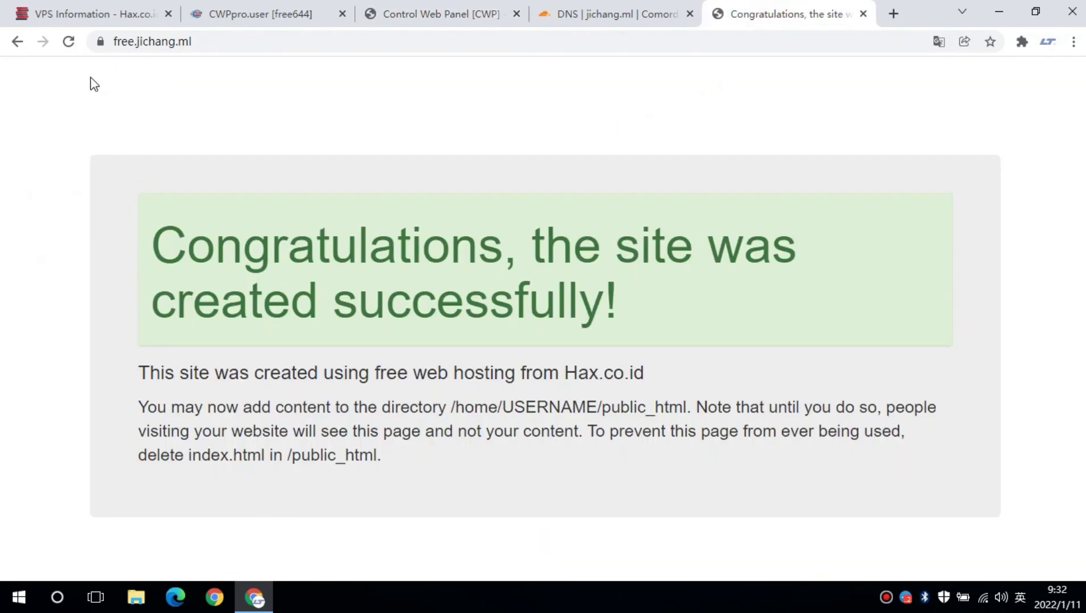
Reload free.jichang.ml to confirm 403 Forbidden, then return to CWP's MySQL Manager page.
click(68, 41)
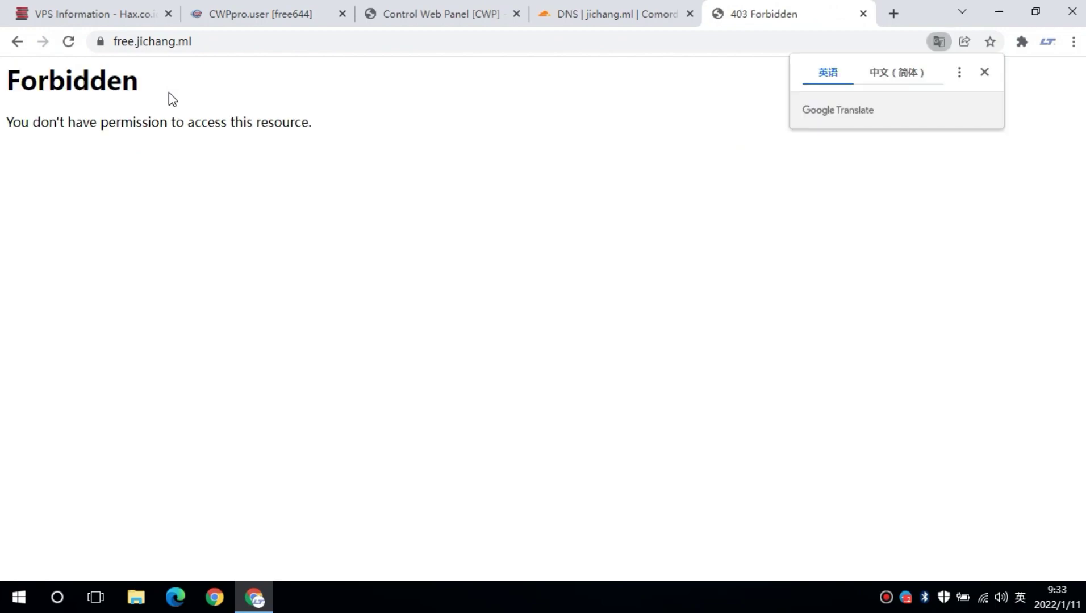
click(630, 12)
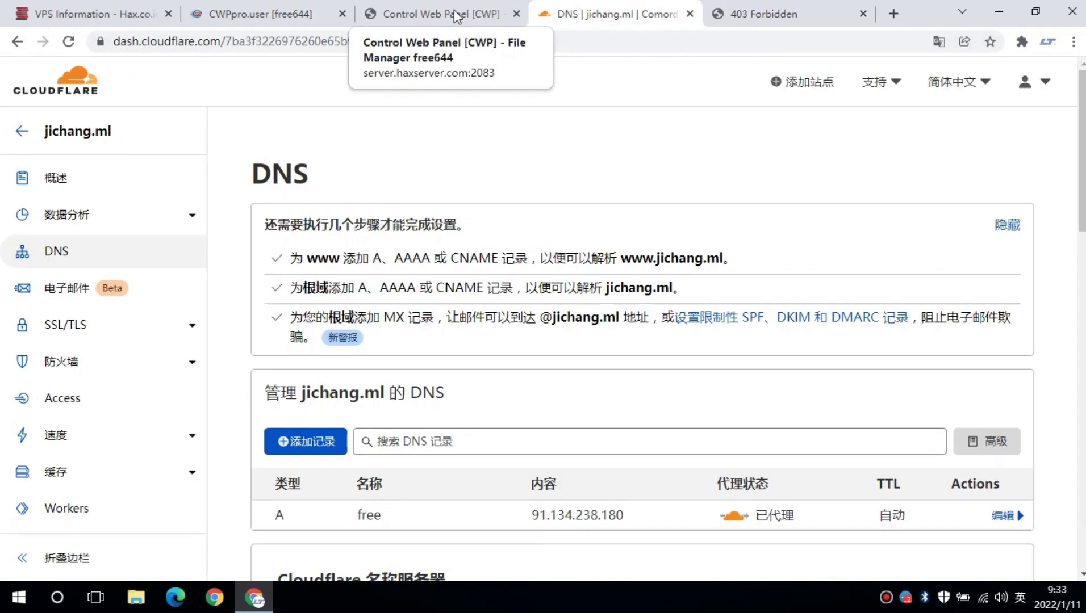
click(232, 14)
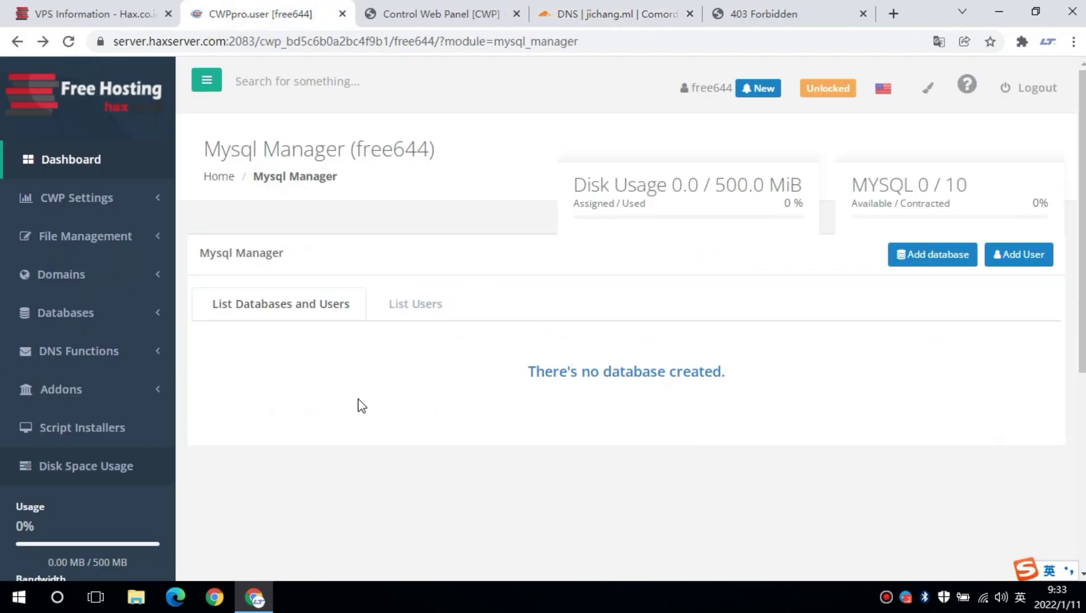
Open Softaculous under Script Installers and start a WordPress install from Top Scripts.
click(55, 438)
click(86, 463)
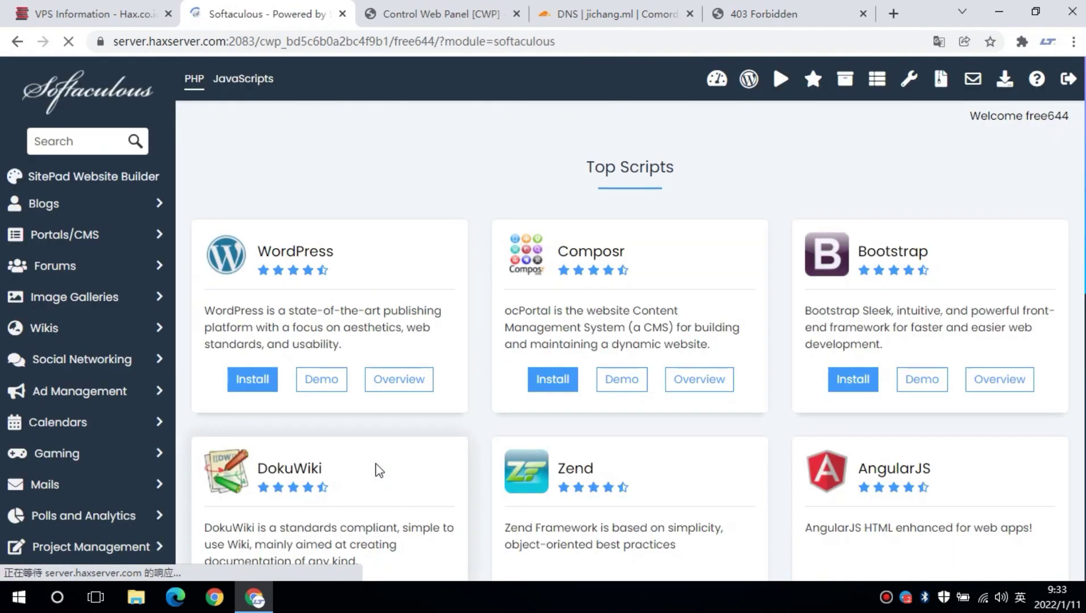
click(253, 379)
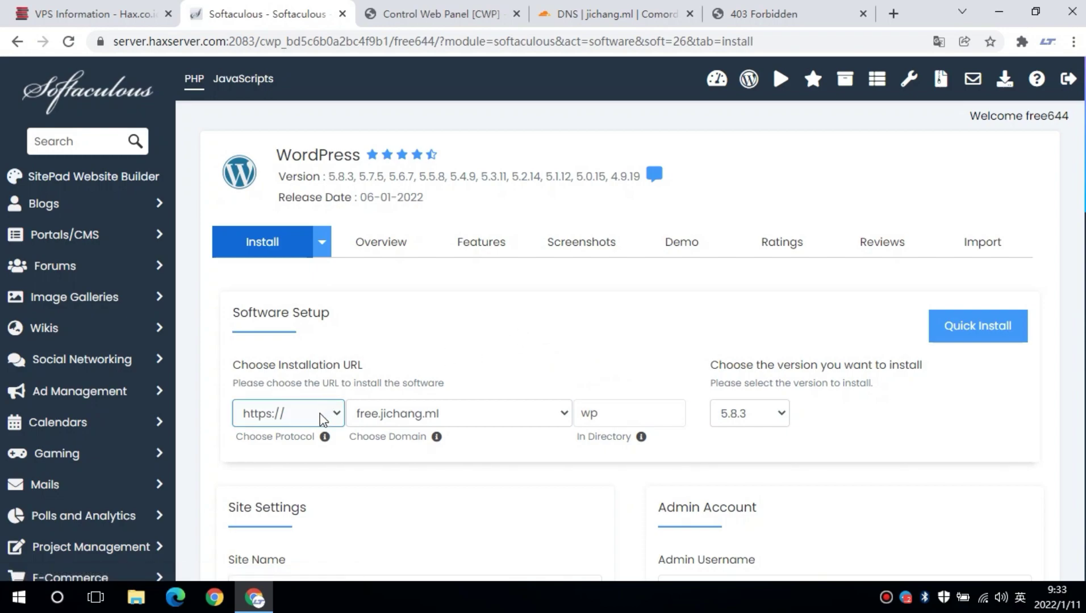
Clear the In Directory field so WordPress installs at the domain root.
click(631, 414)
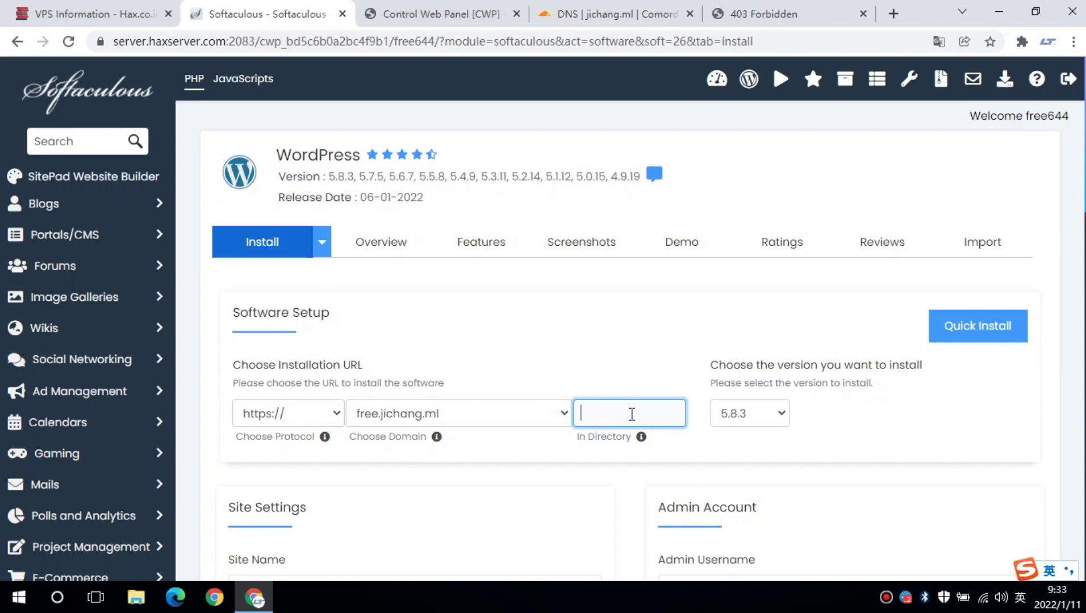
click(954, 443)
scroll(955, 449, down, 3)
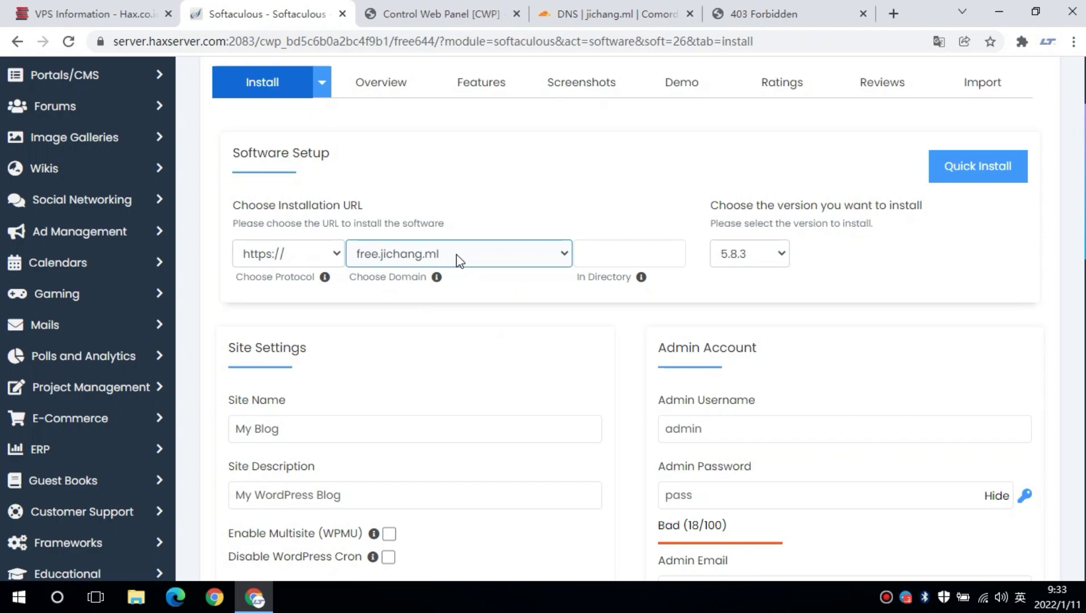
scroll(507, 323, down, 2)
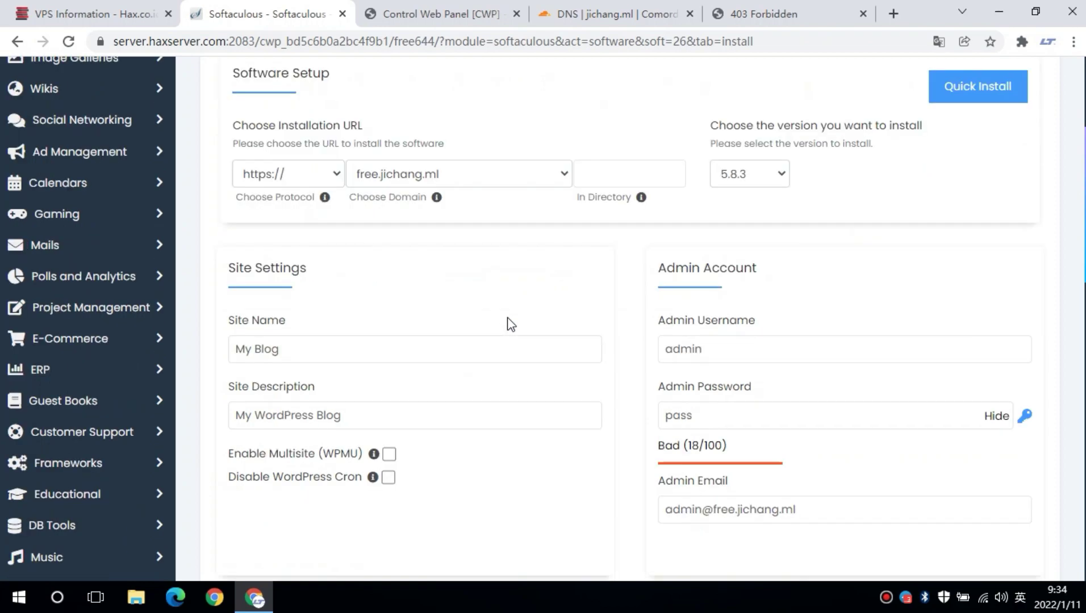
Replace the admin password with a new, stronger one.
click(812, 416)
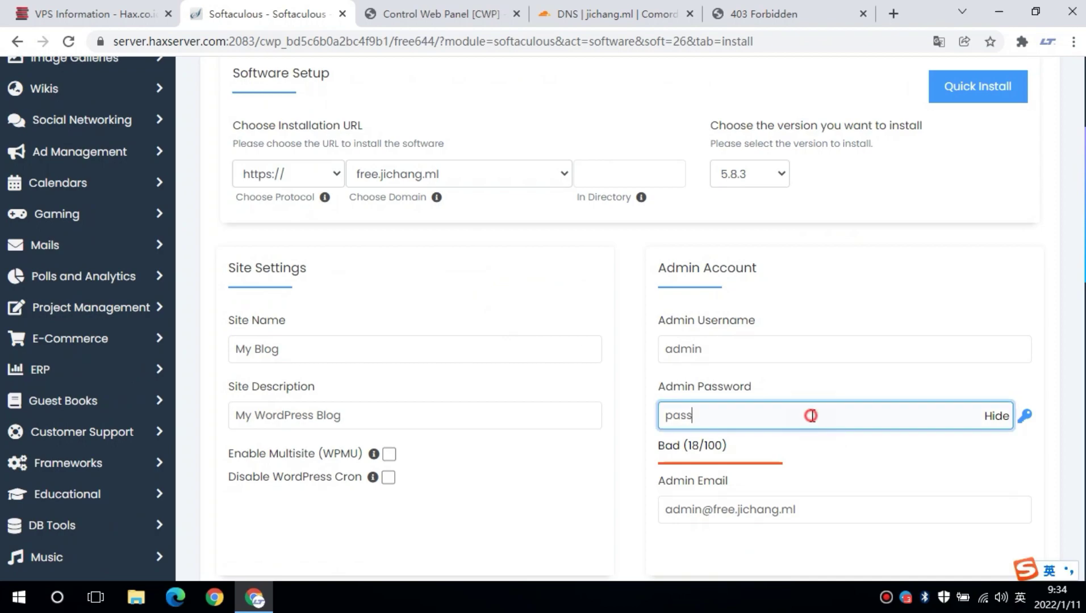
double_click(810, 416)
click(995, 419)
double_click(891, 417)
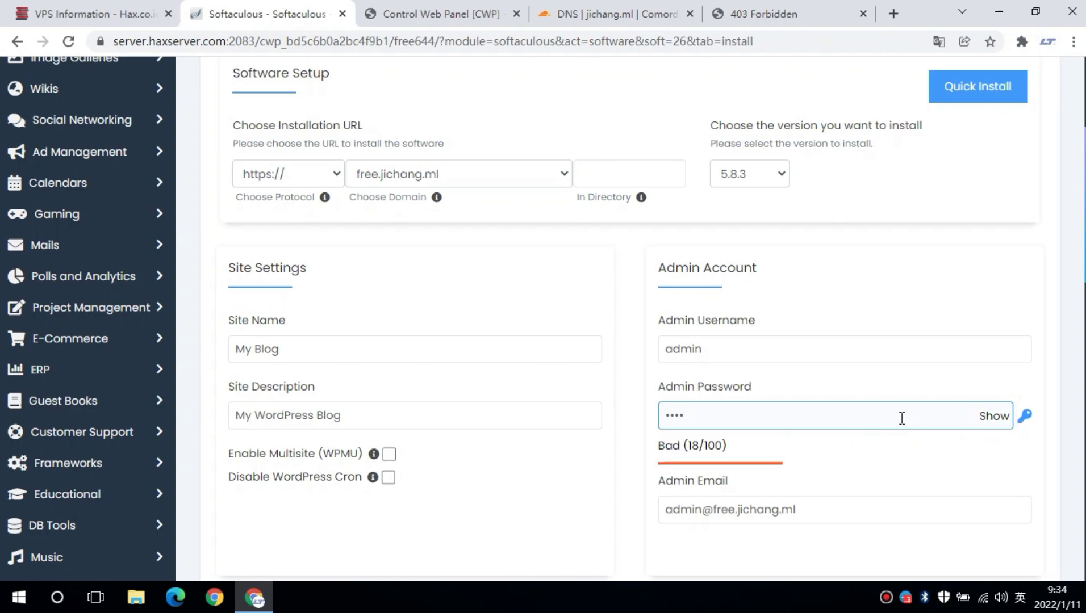
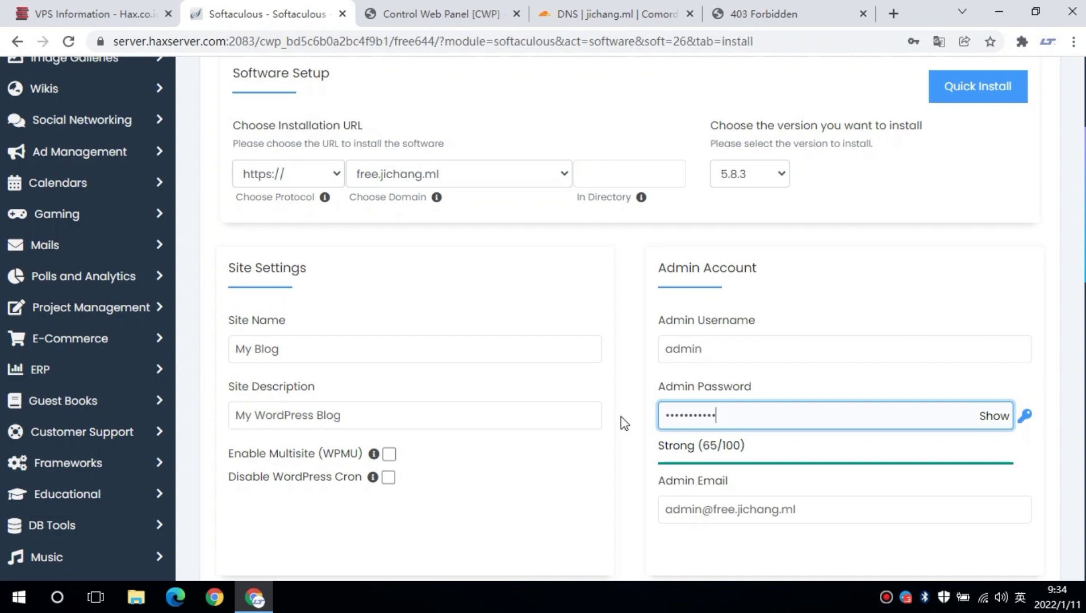
Check the admin e-mail, site name and site description, leaving them unchanged.
click(720, 512)
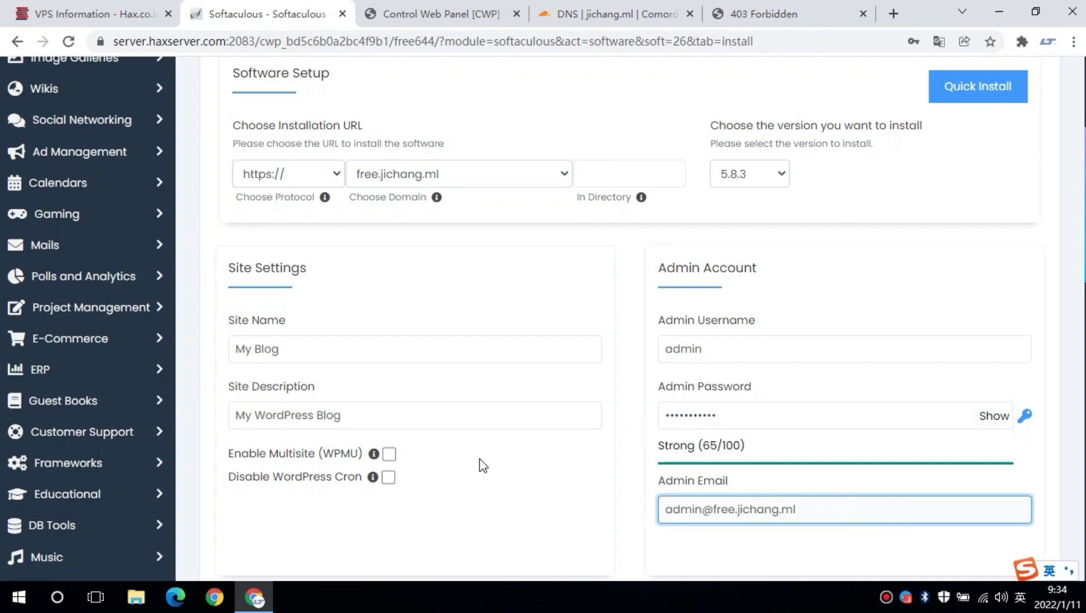
click(298, 352)
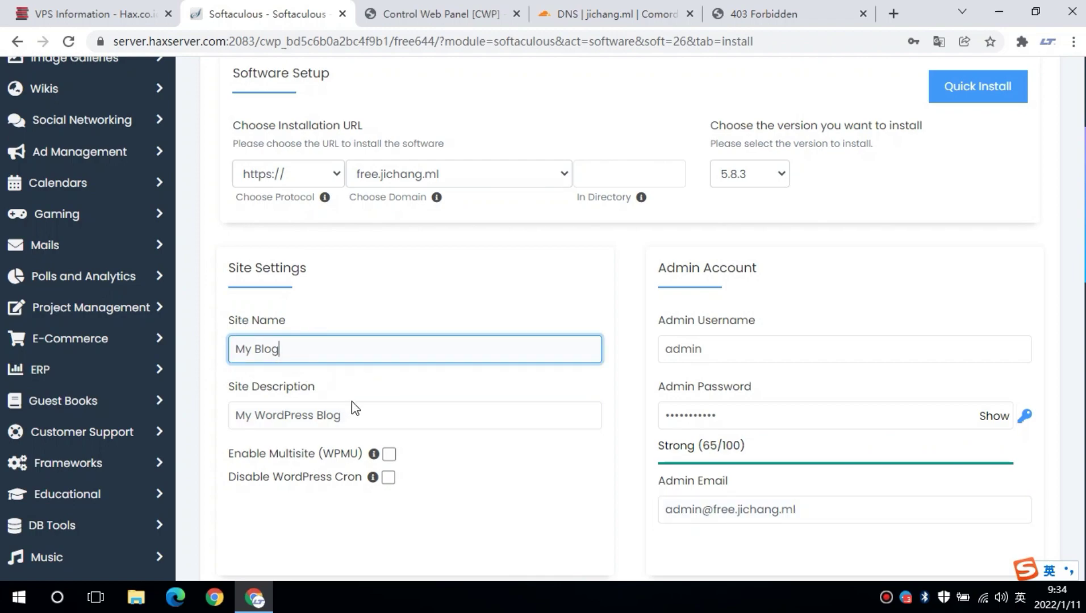
click(363, 419)
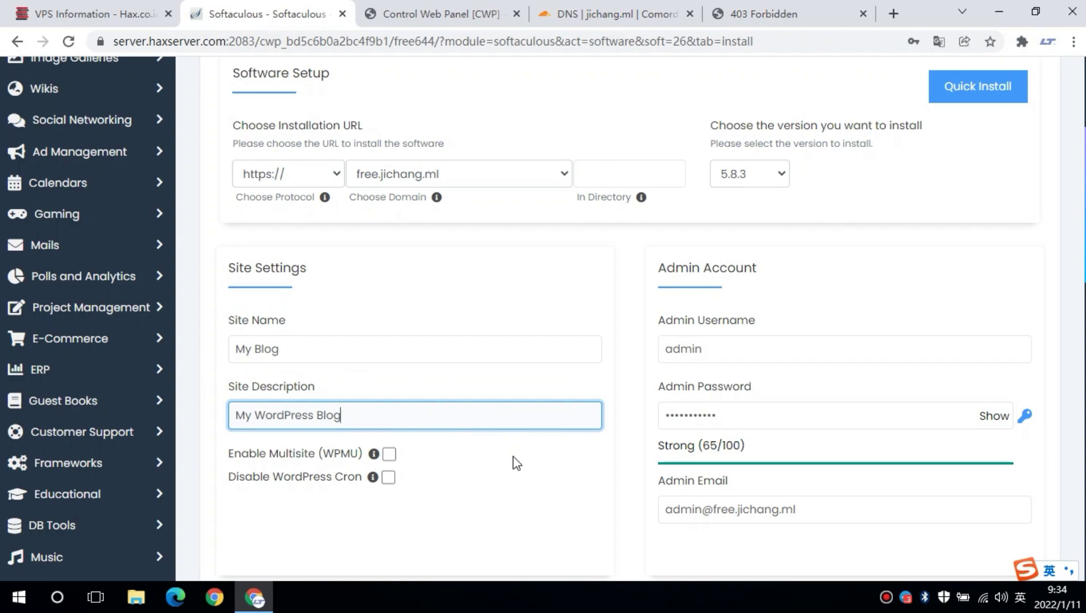
scroll(516, 463, down, 5)
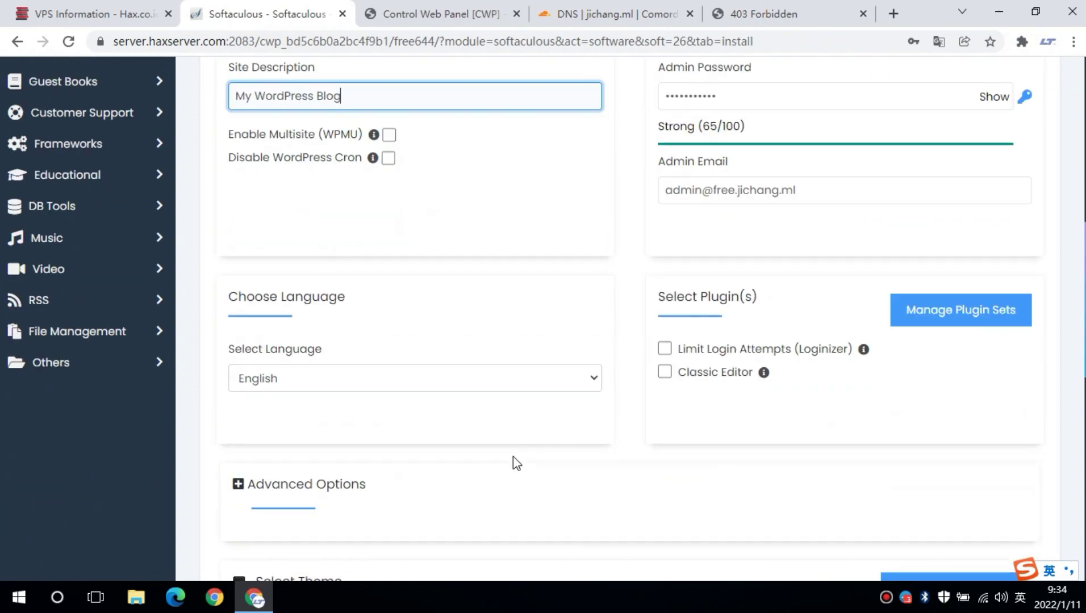
click(529, 406)
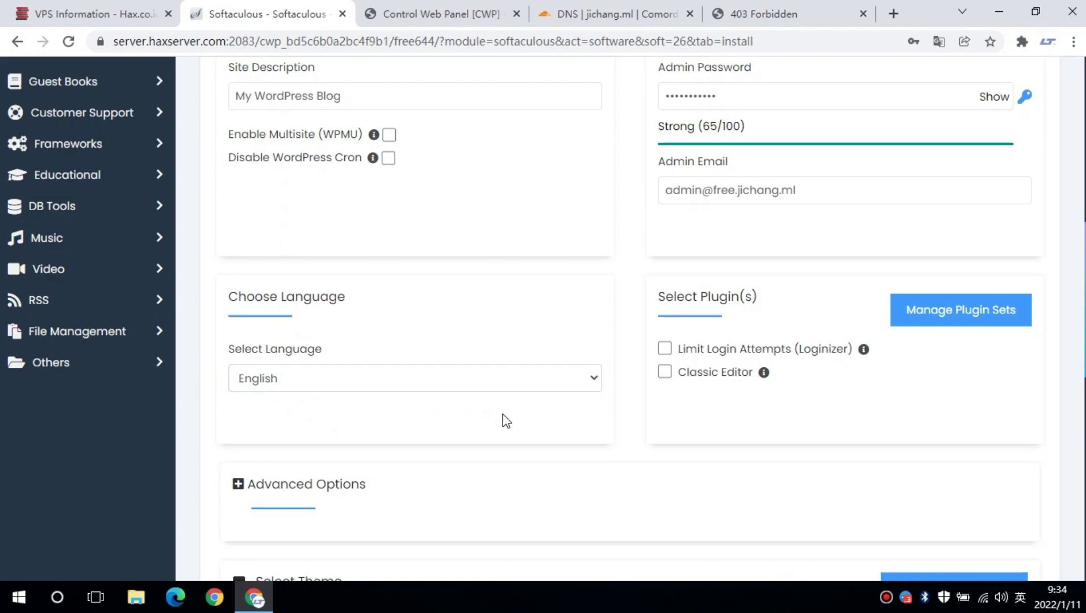
Select the EPM theme from the theme list and accept its demo images.
scroll(506, 421, down, 8)
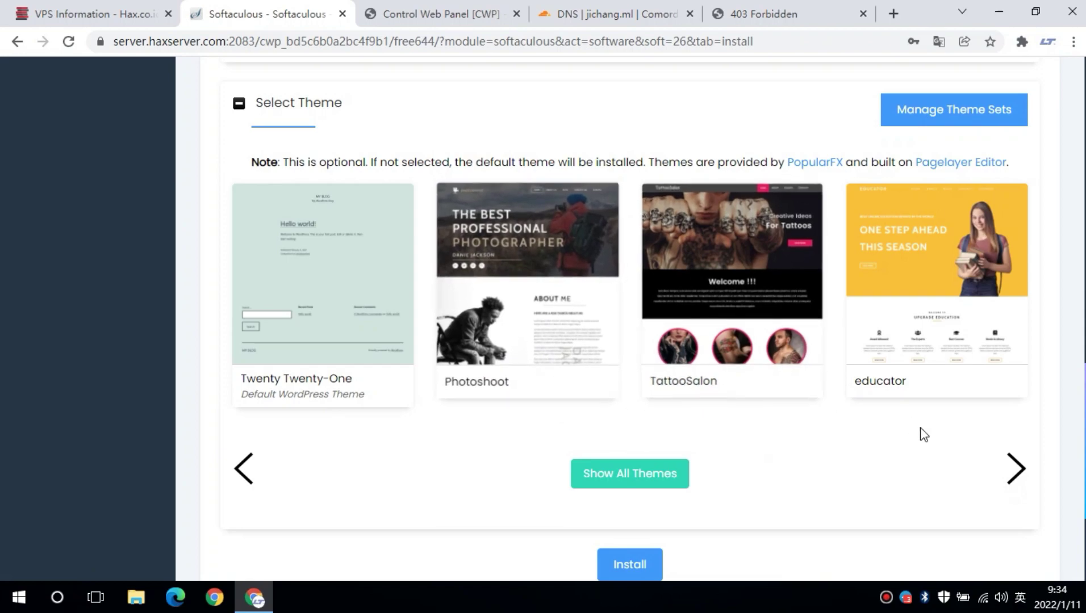
click(1017, 475)
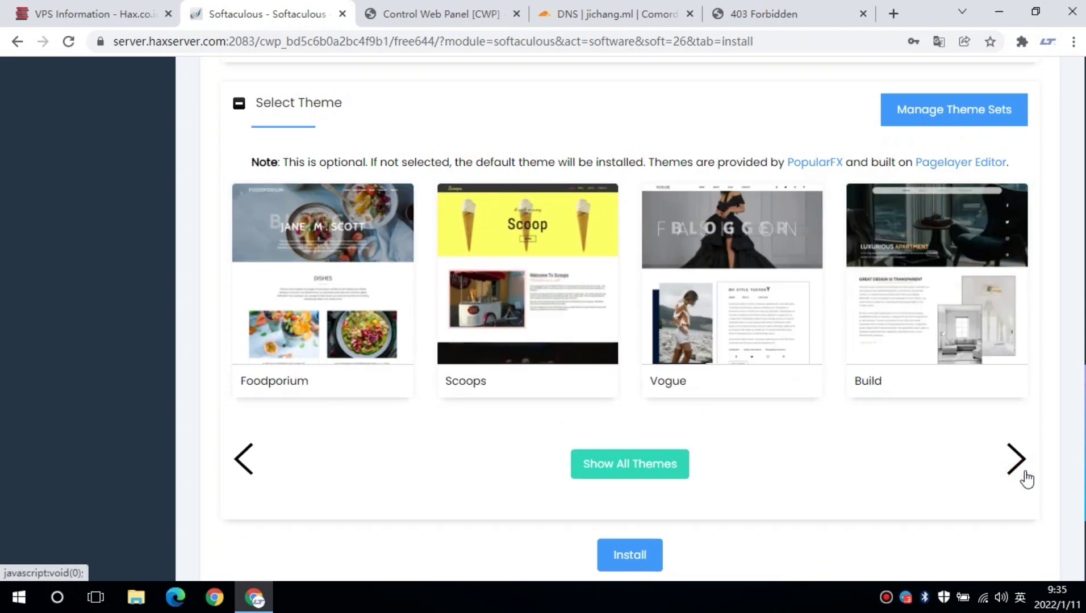
click(1024, 478)
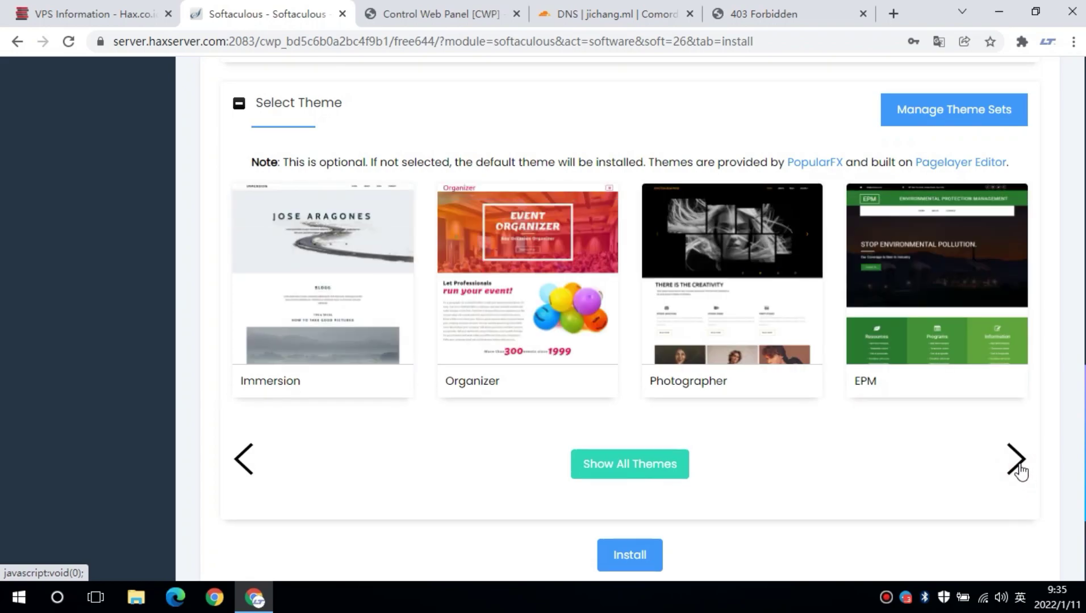
click(956, 310)
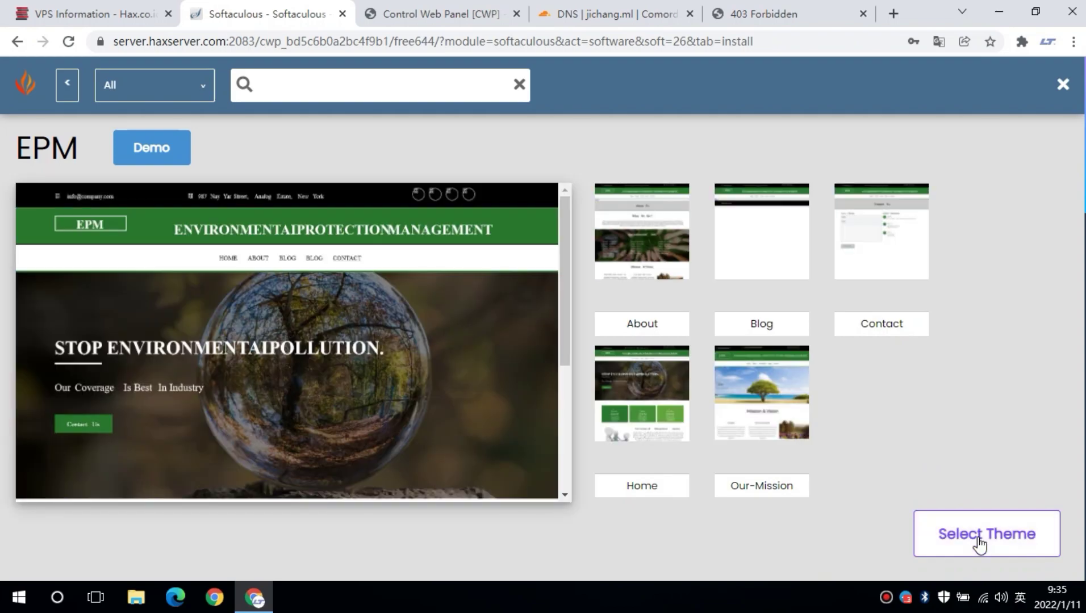
click(980, 544)
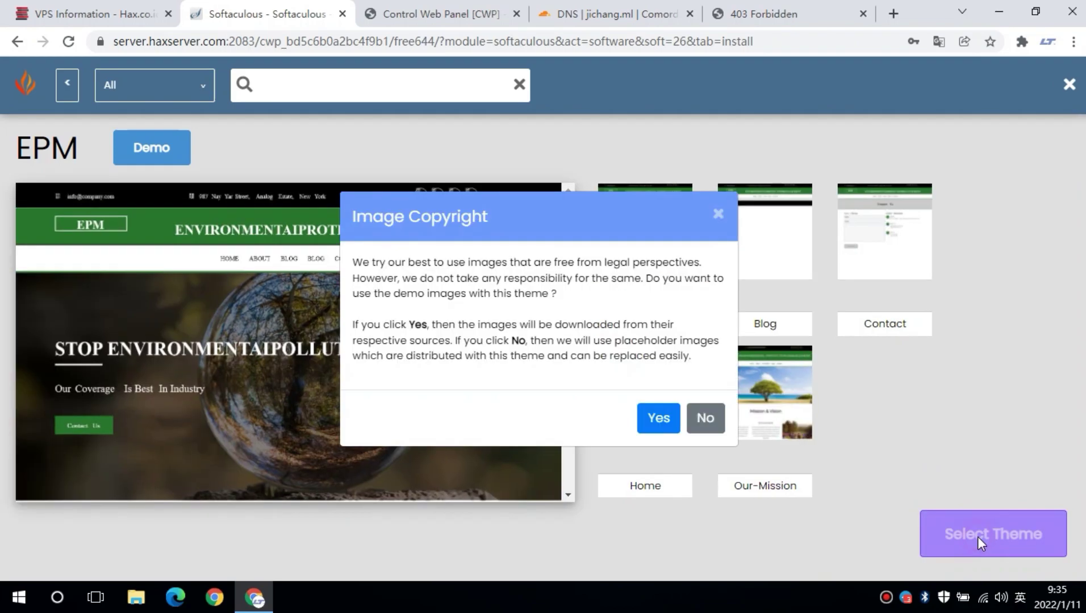
click(663, 426)
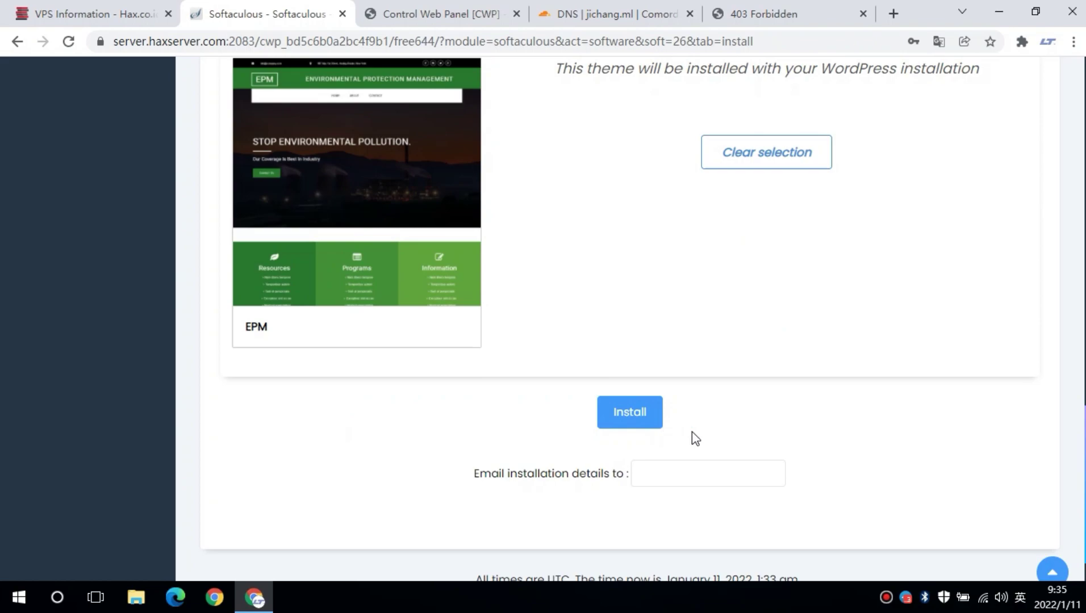
click(638, 418)
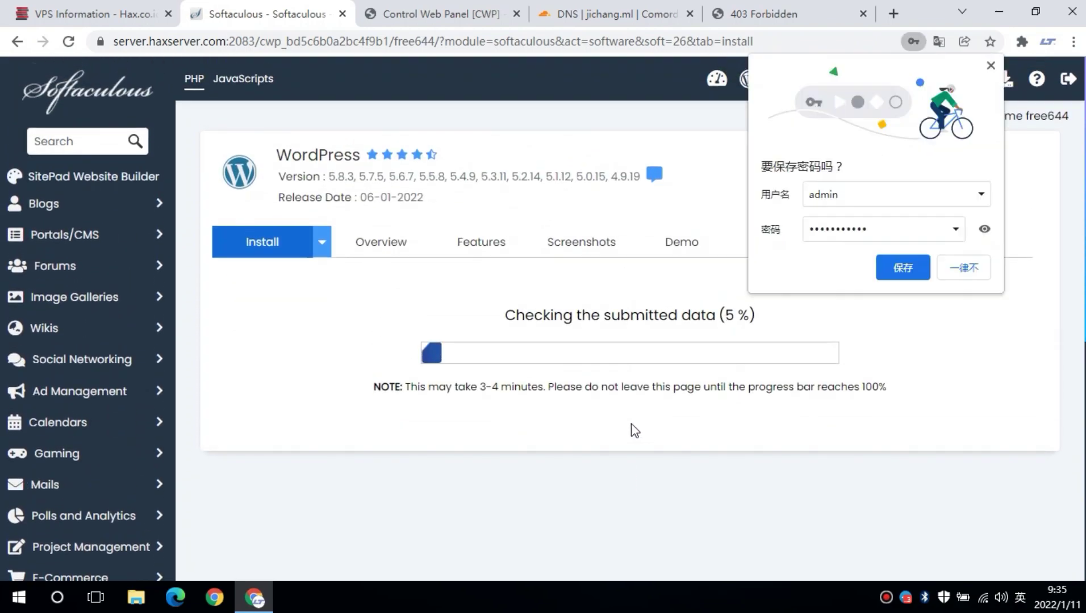
click(898, 271)
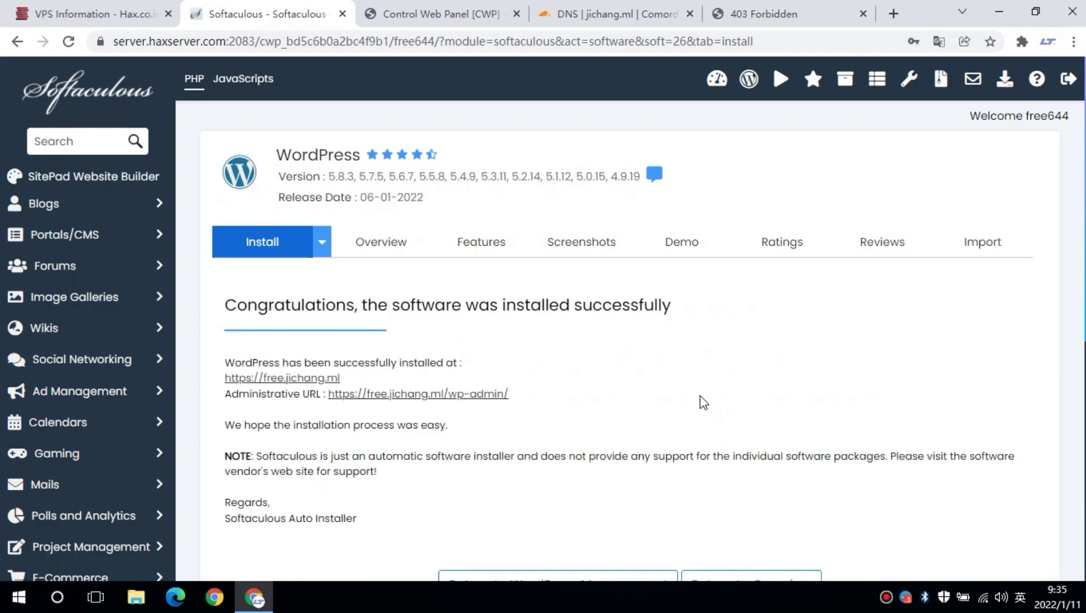
click(719, 18)
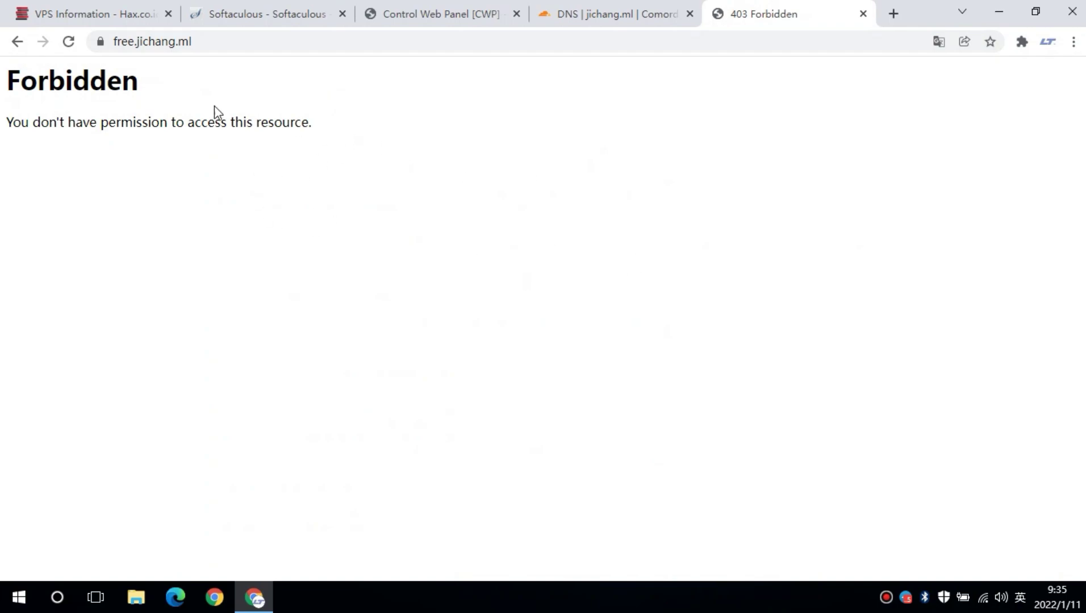
Reload free.jichang.ml and scroll the new EPM-themed 'My Blog' site to the footer and back.
click(69, 42)
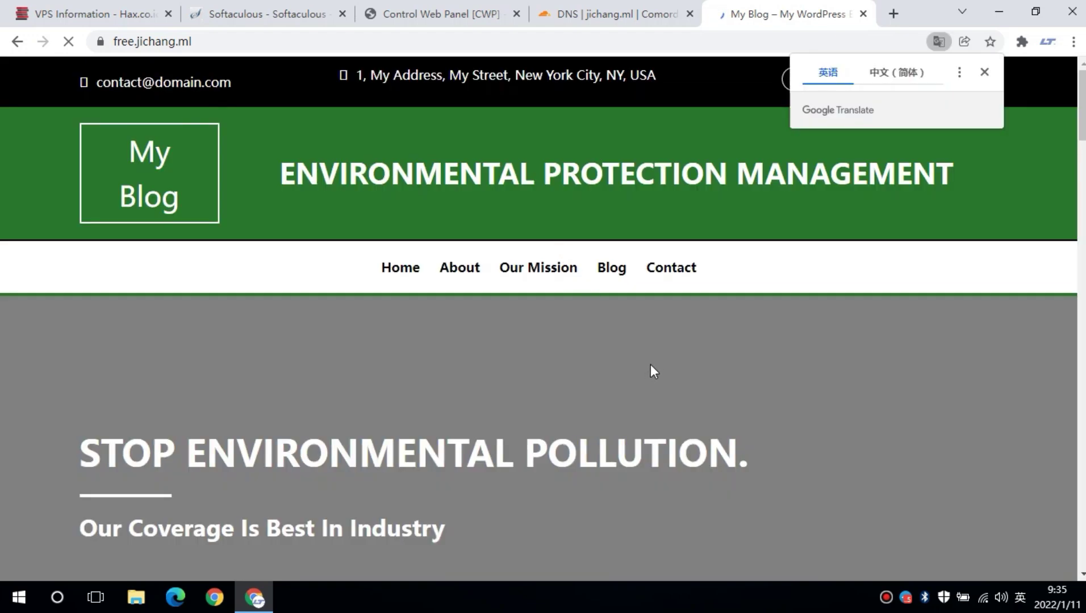
scroll(785, 284, down, 10)
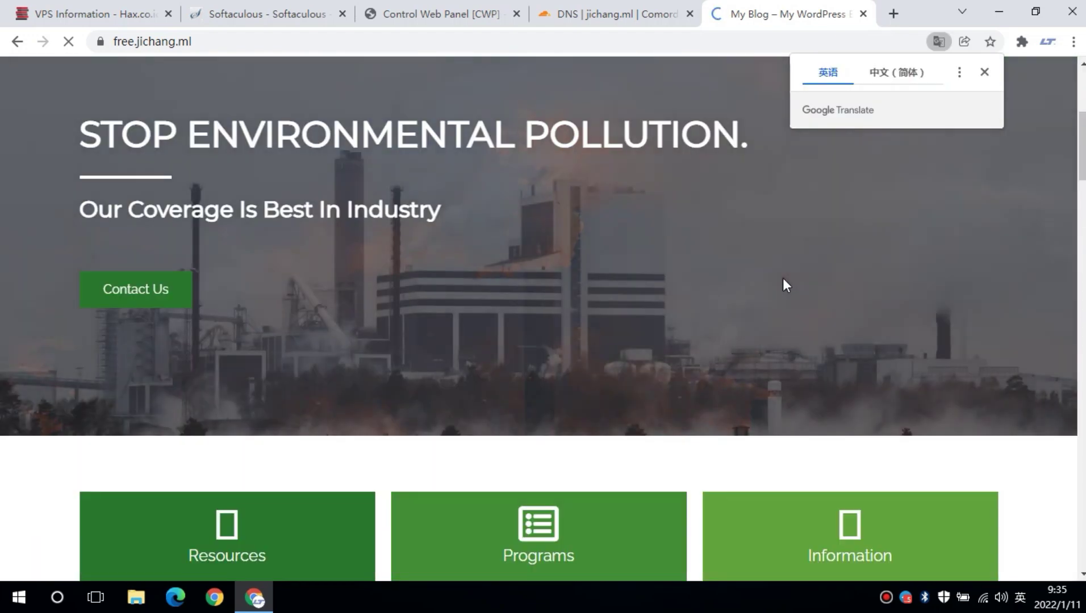
scroll(783, 277, down, 15)
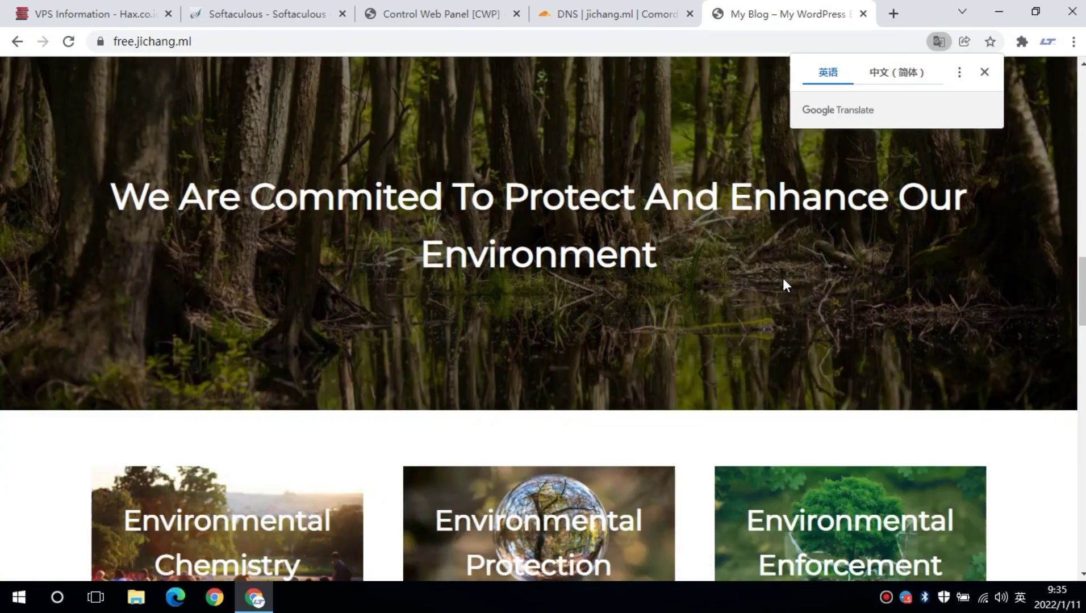
scroll(785, 284, down, 8)
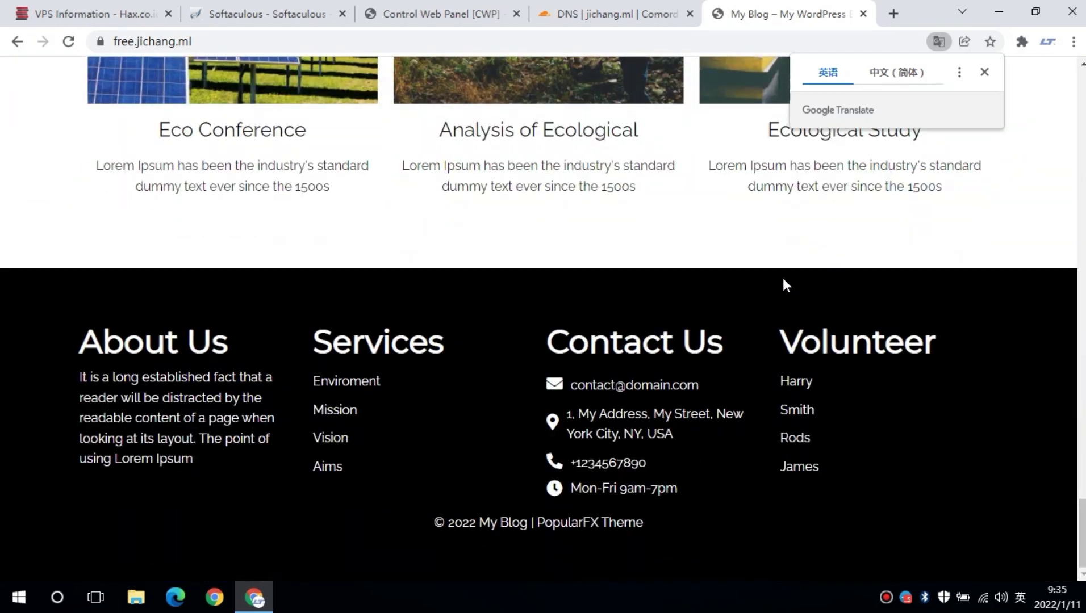
scroll(786, 284, up, 15)
scroll(786, 284, up, 15)
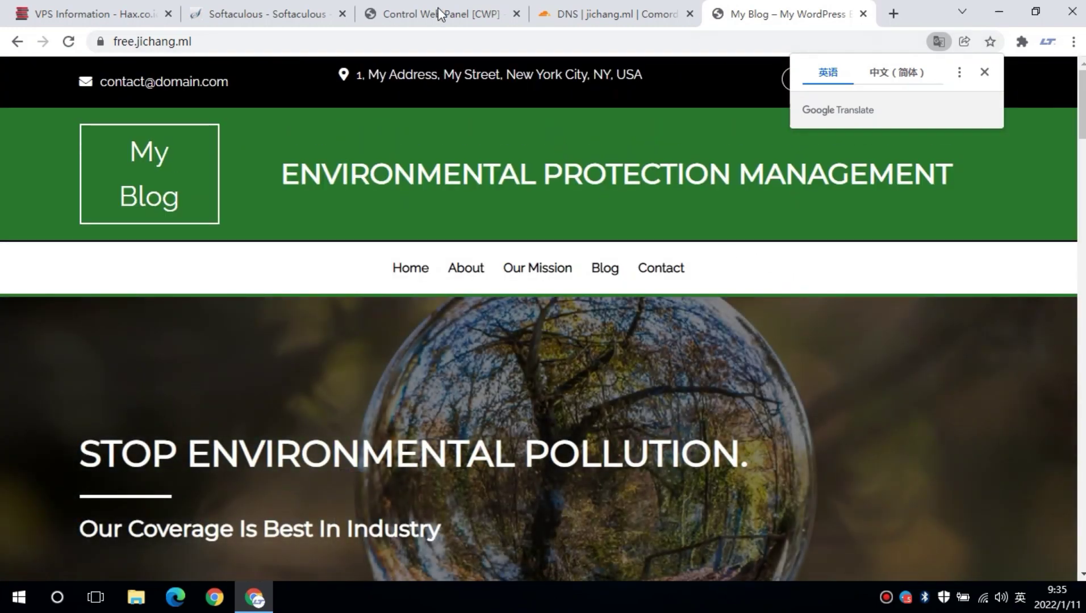
click(436, 14)
Open the site's wp-admin dashboard from the Softaculous install confirmation.
click(278, 8)
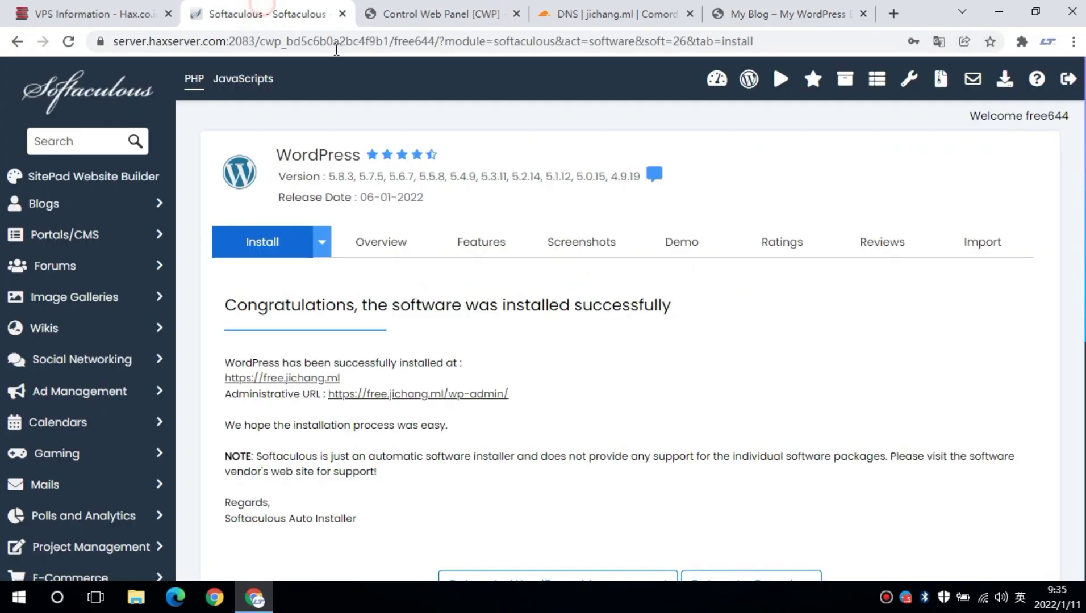
click(464, 6)
click(278, 7)
click(458, 394)
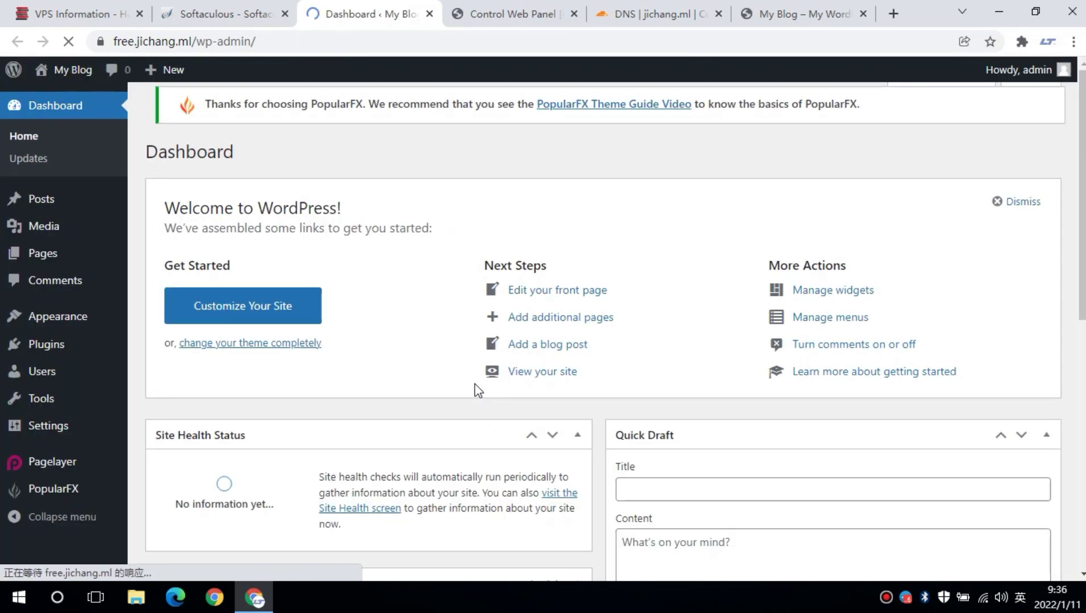
Browse the Popular themes under Appearance > Themes > Add New.
click(161, 318)
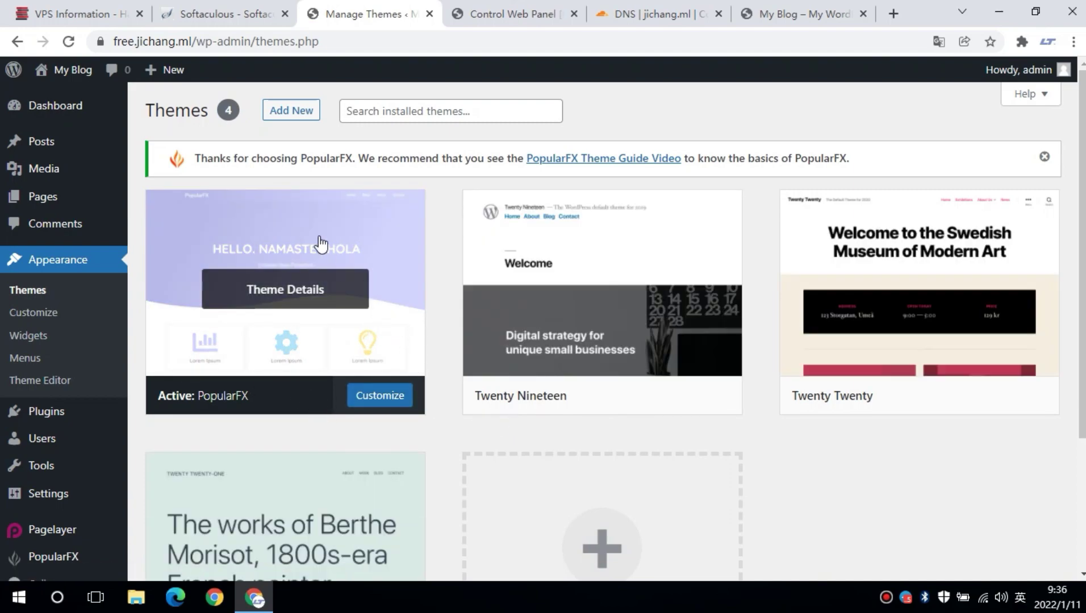
click(290, 111)
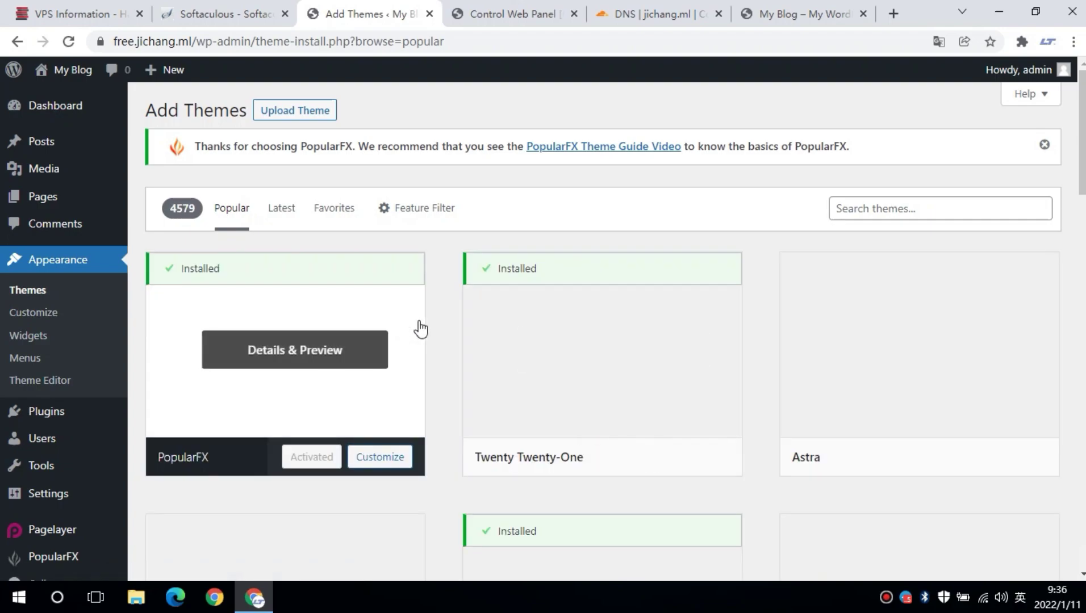
scroll(671, 357, down, 10)
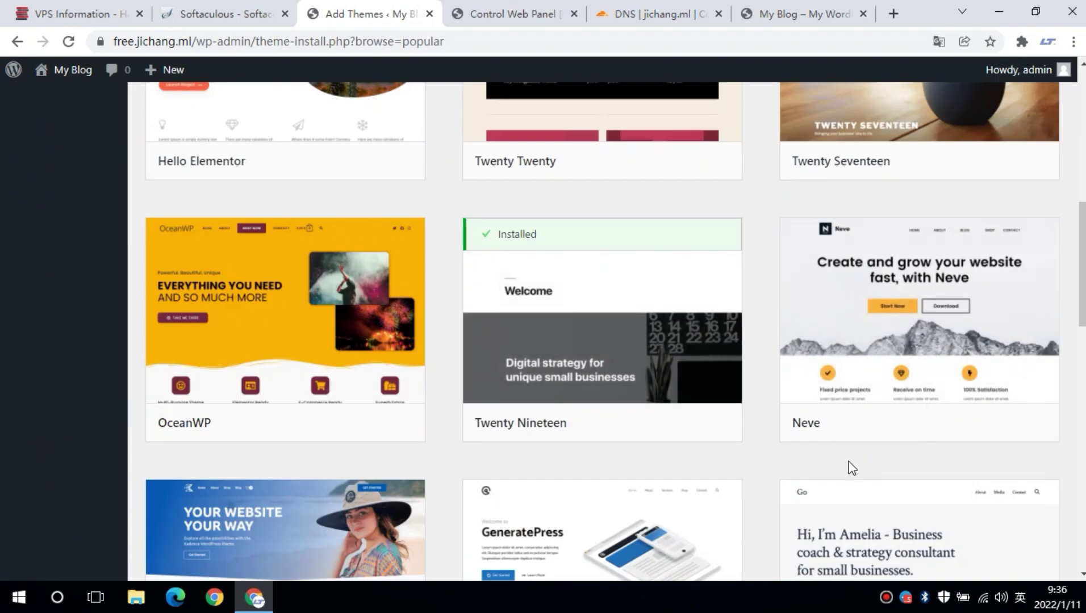
scroll(752, 471, down, 18)
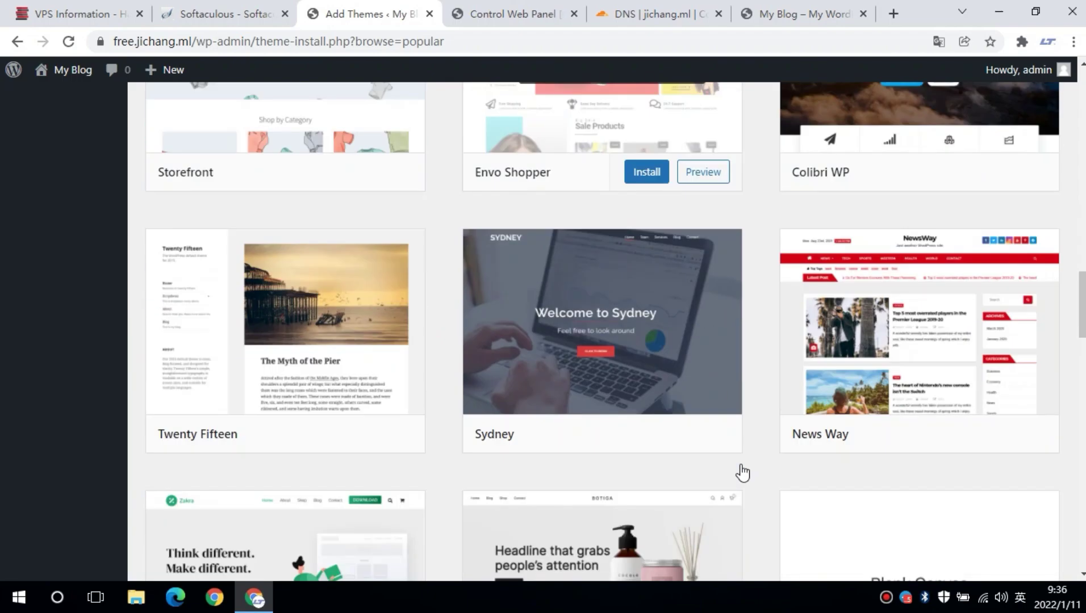
scroll(740, 465, up, 20)
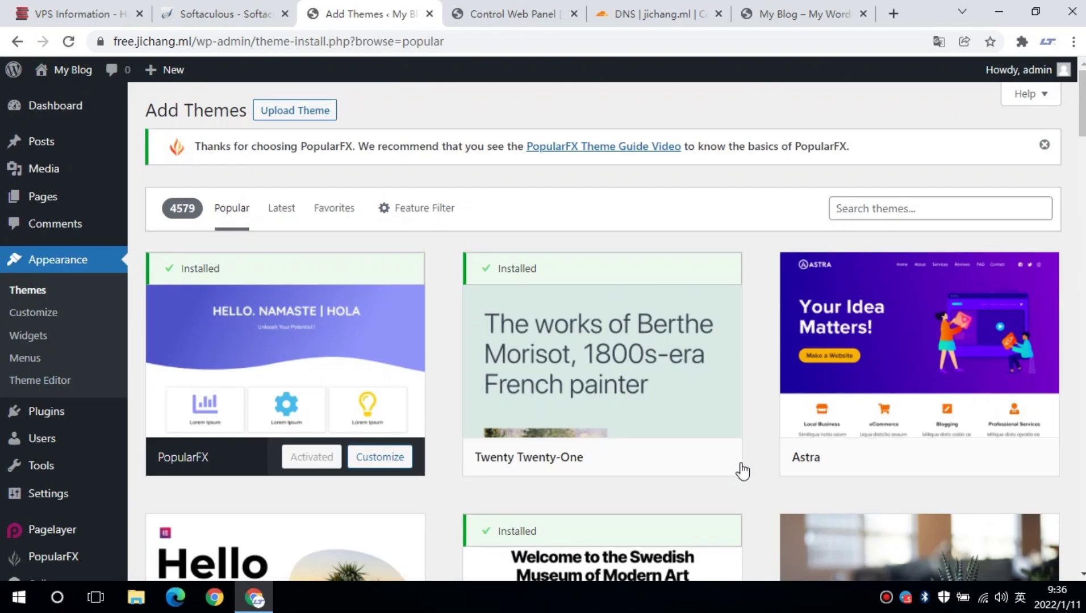
Translate the hax.co.id Free Web Hosting page into Simplified Chinese.
key(ctrl+1)
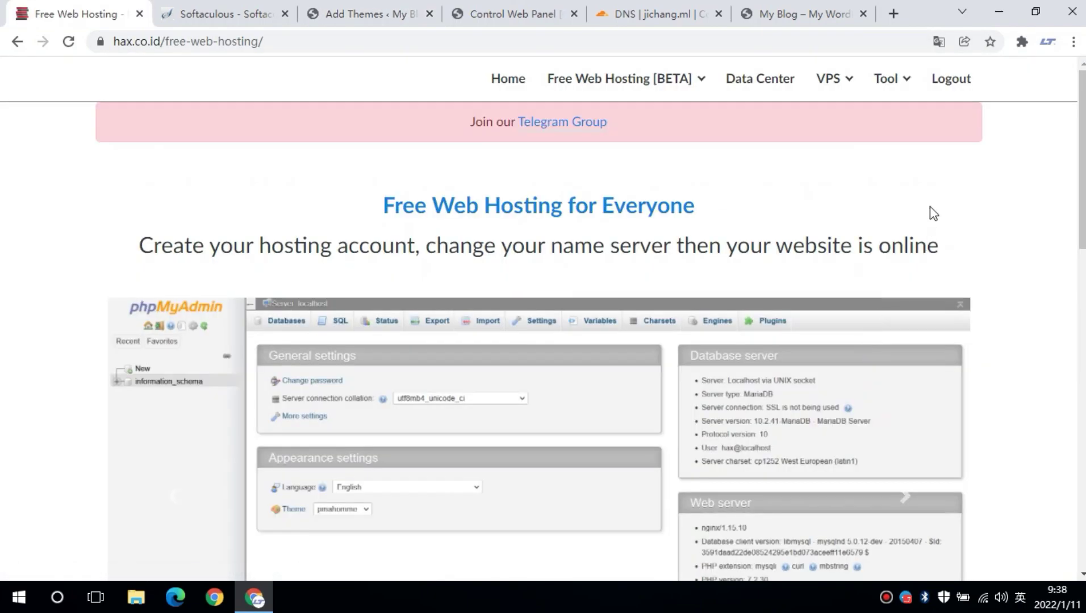
right_click(950, 172)
click(954, 378)
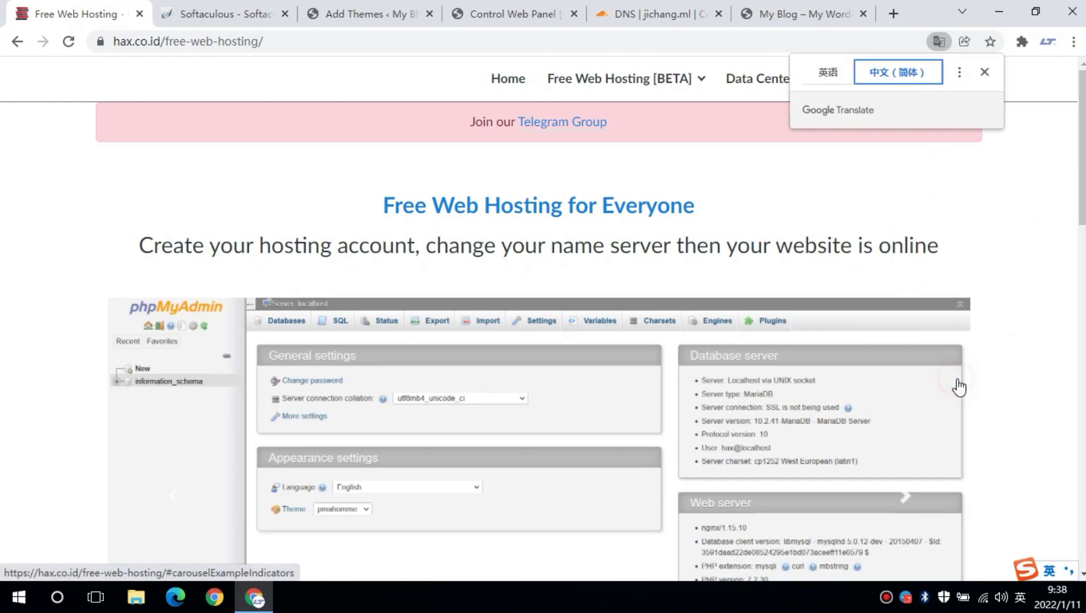
scroll(1017, 235, down, 8)
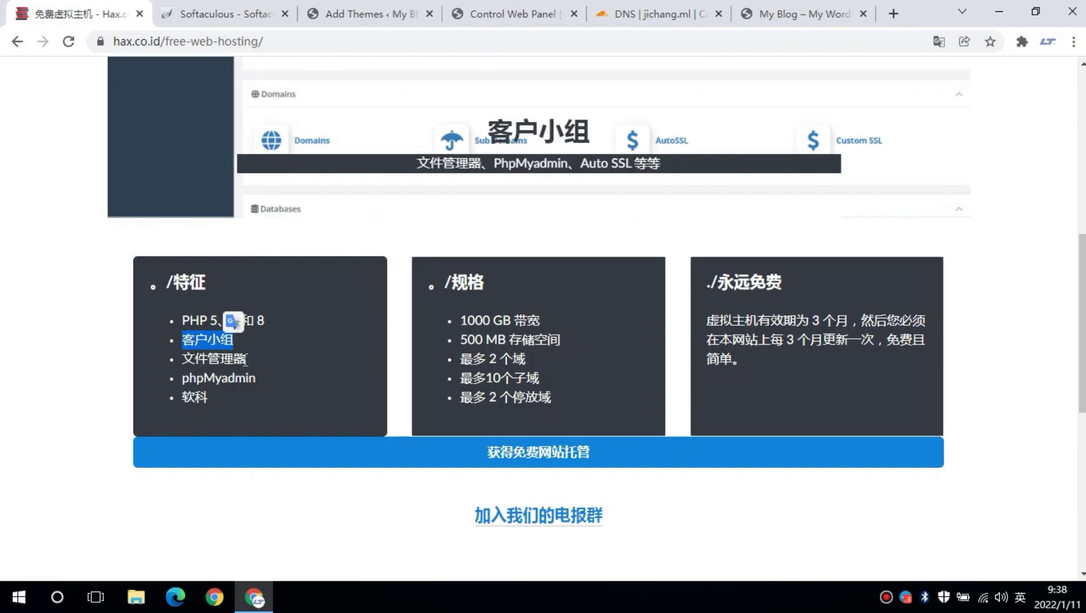
Highlight the 1000 GB bandwidth, 500 MB storage and two-domain limits.
drag(197, 378, 221, 379)
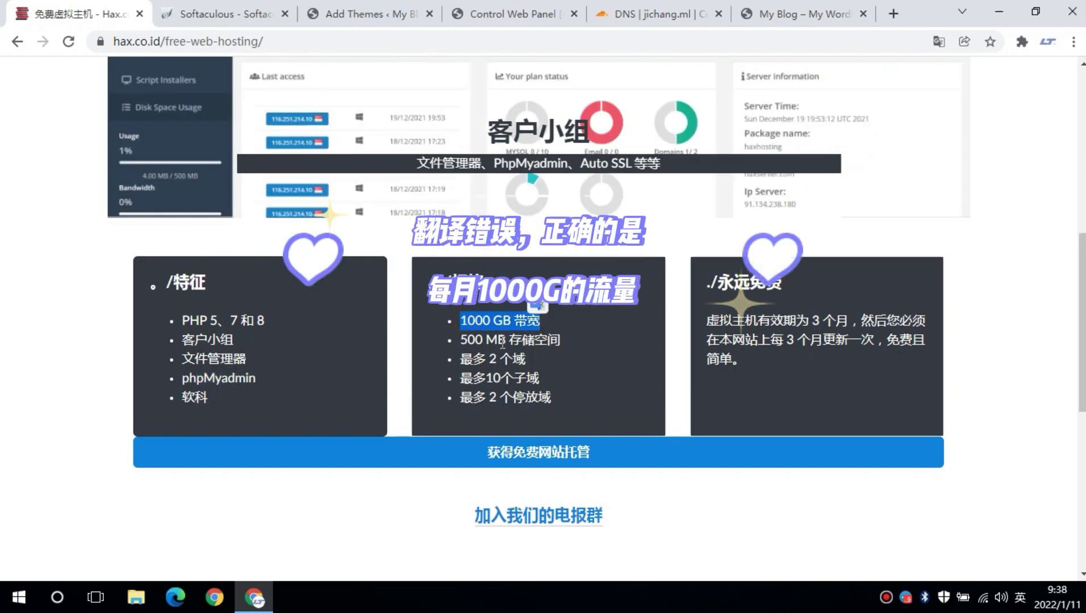
drag(469, 340, 542, 341)
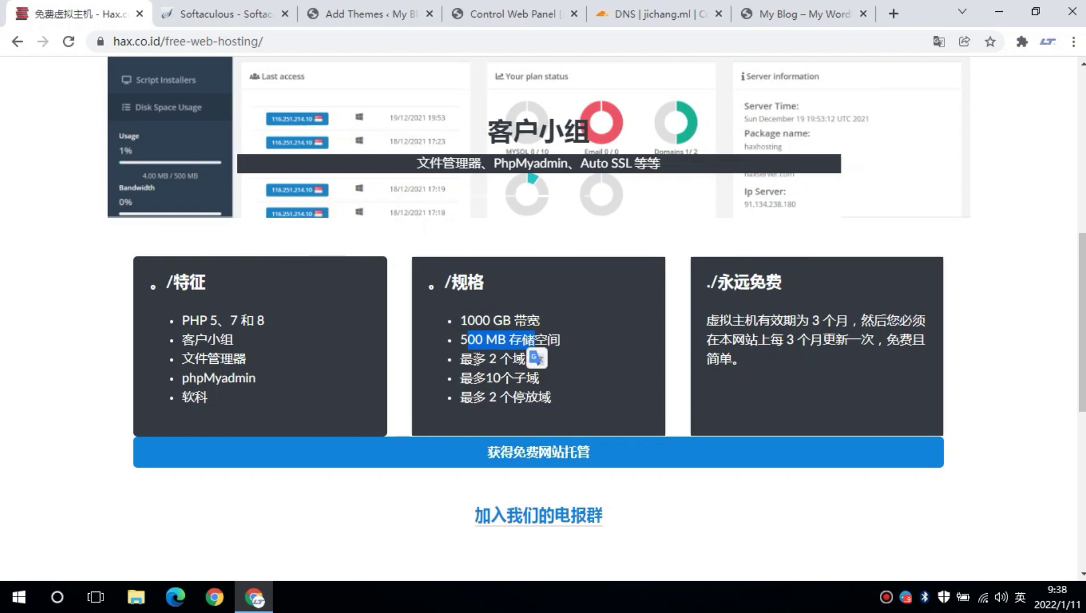
drag(472, 359, 526, 362)
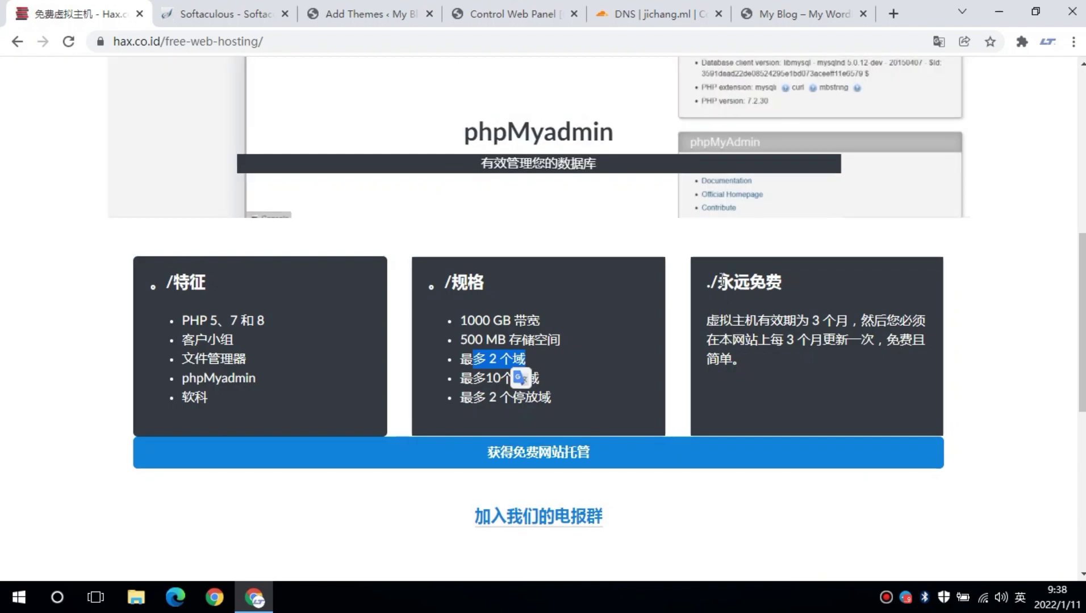
Highlight the 永远免费 card and its three-month renewal terms, then clear the highlight.
drag(718, 282, 768, 294)
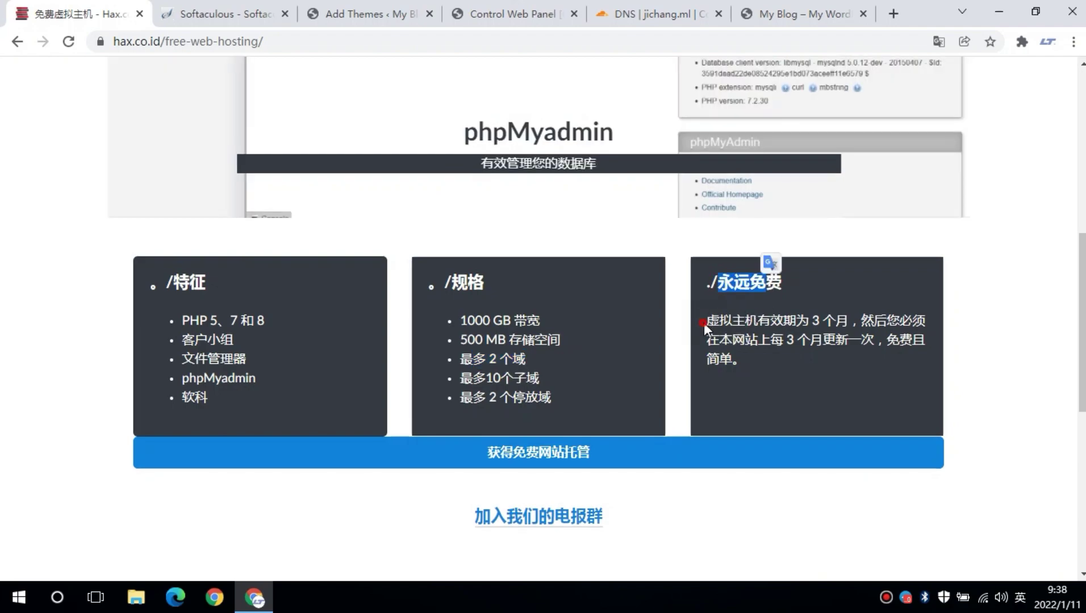
drag(705, 321, 876, 337)
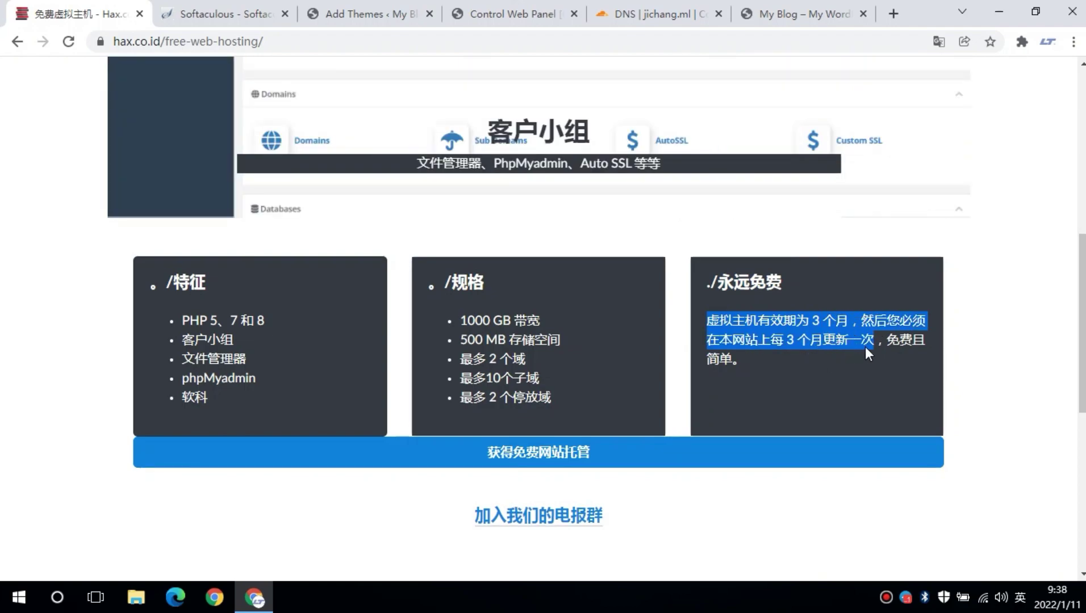
click(895, 347)
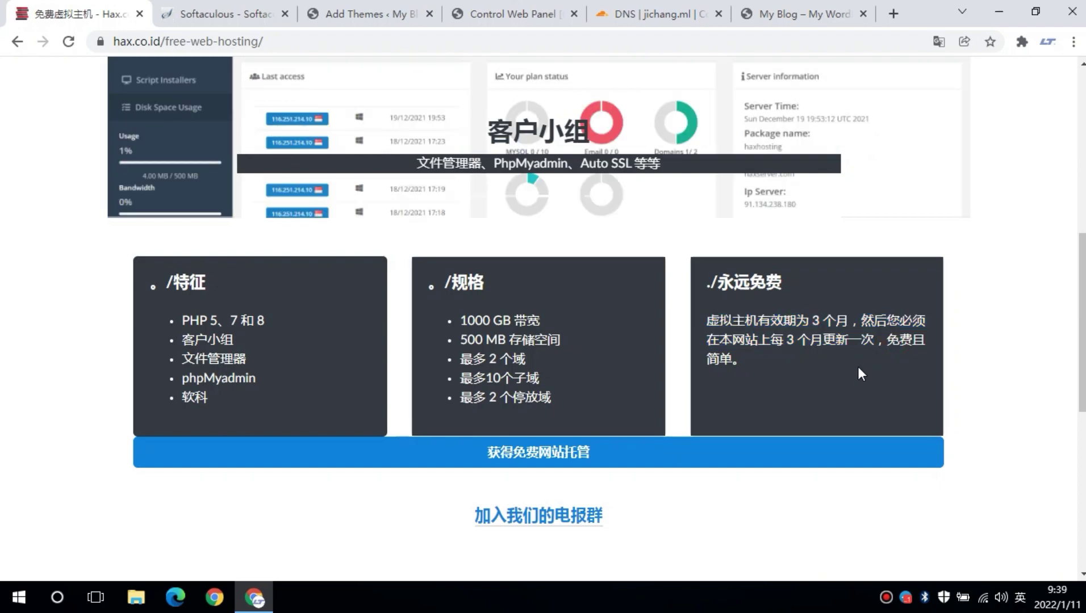
scroll(857, 367, up, 7)
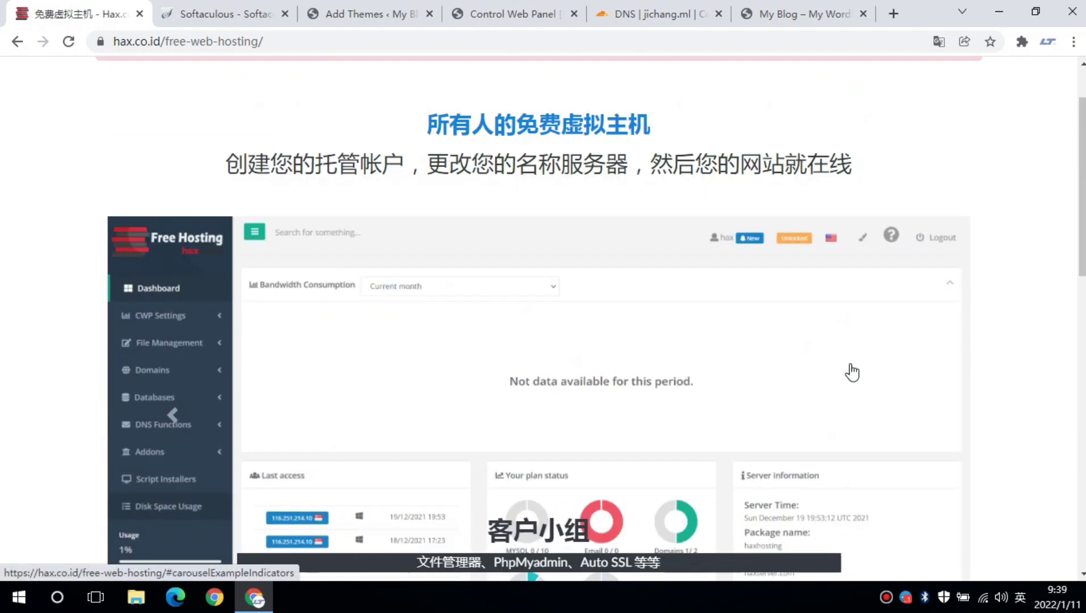
scroll(852, 372, up, 2)
scroll(852, 372, down, 9)
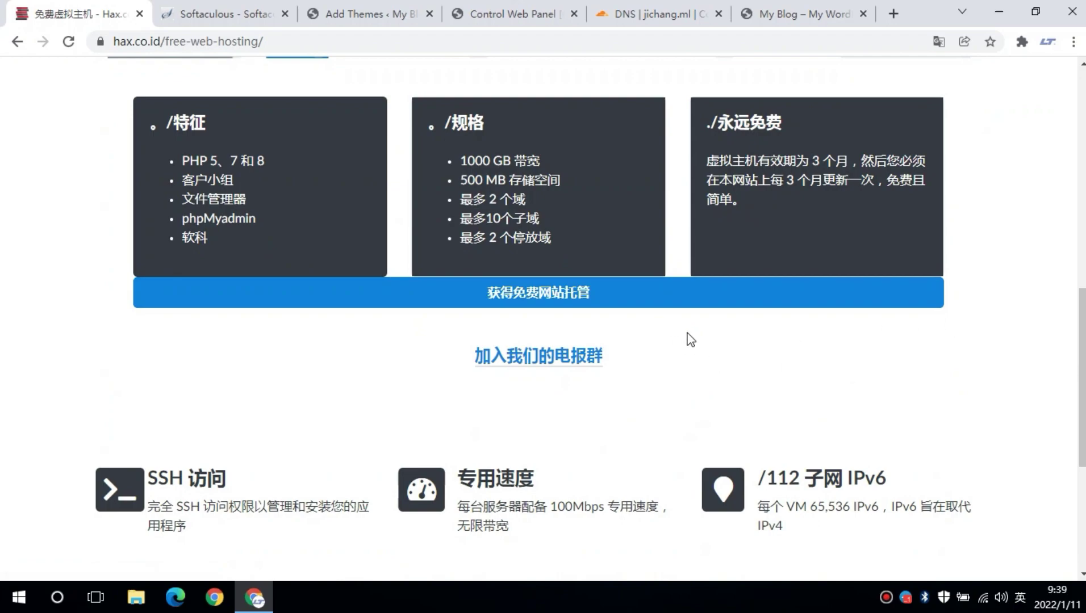
scroll(732, 347, down, 4)
scroll(731, 348, up, 6)
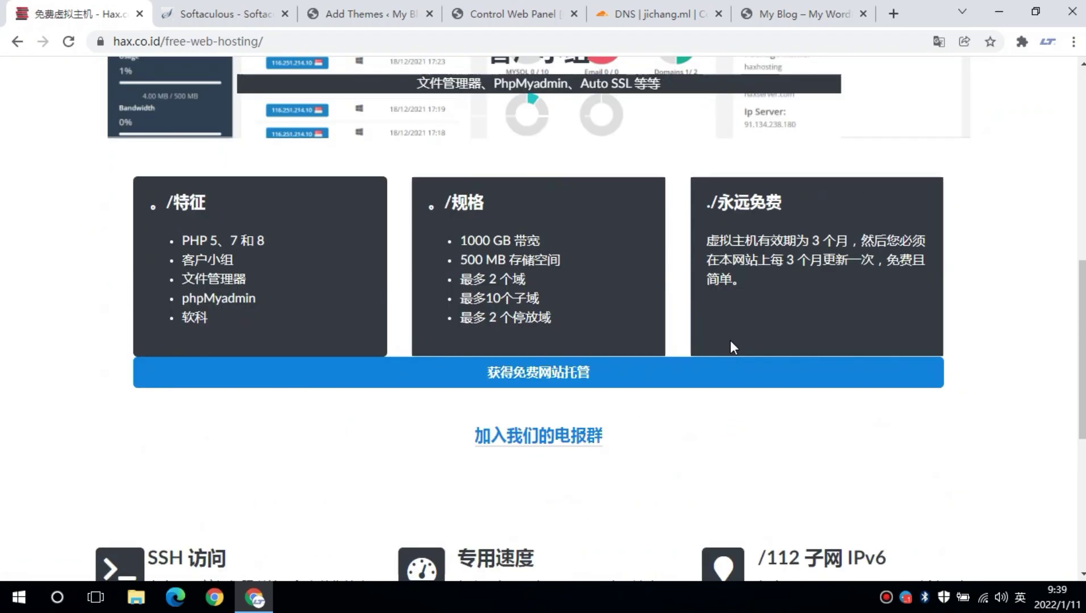
scroll(732, 348, down, 3)
scroll(681, 284, up, 8)
Reload the My Blog site at free.jichang.ml until the WordPress admin toolbar appears.
click(787, 18)
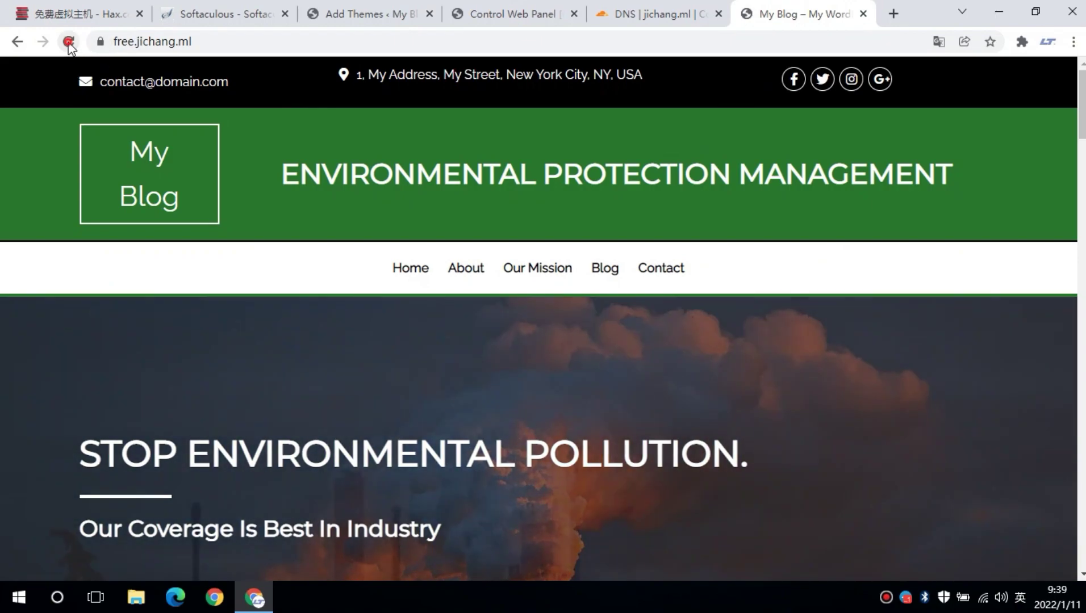
click(69, 42)
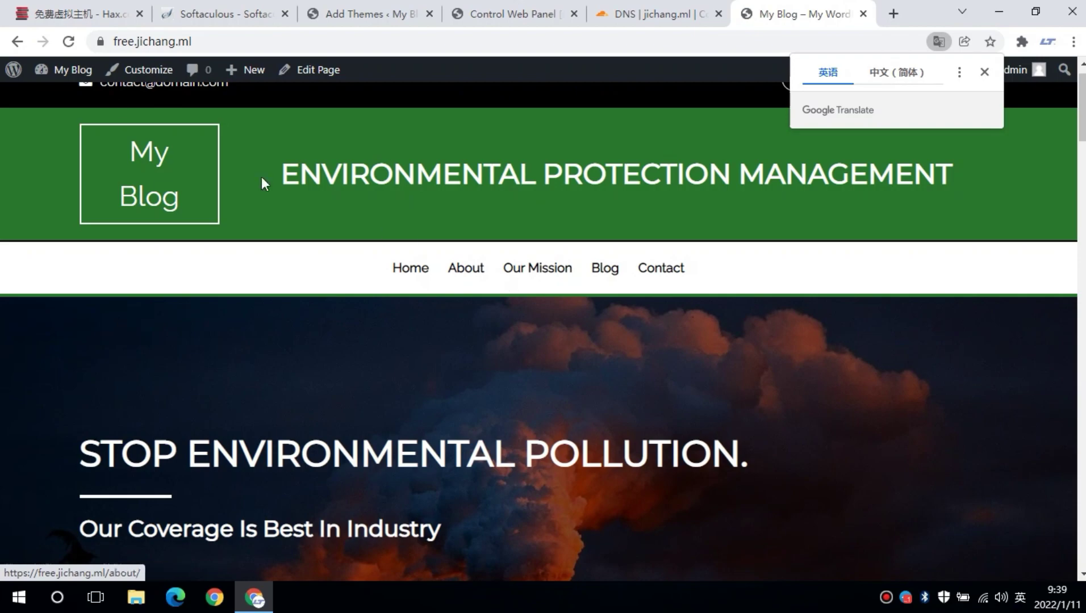
click(68, 42)
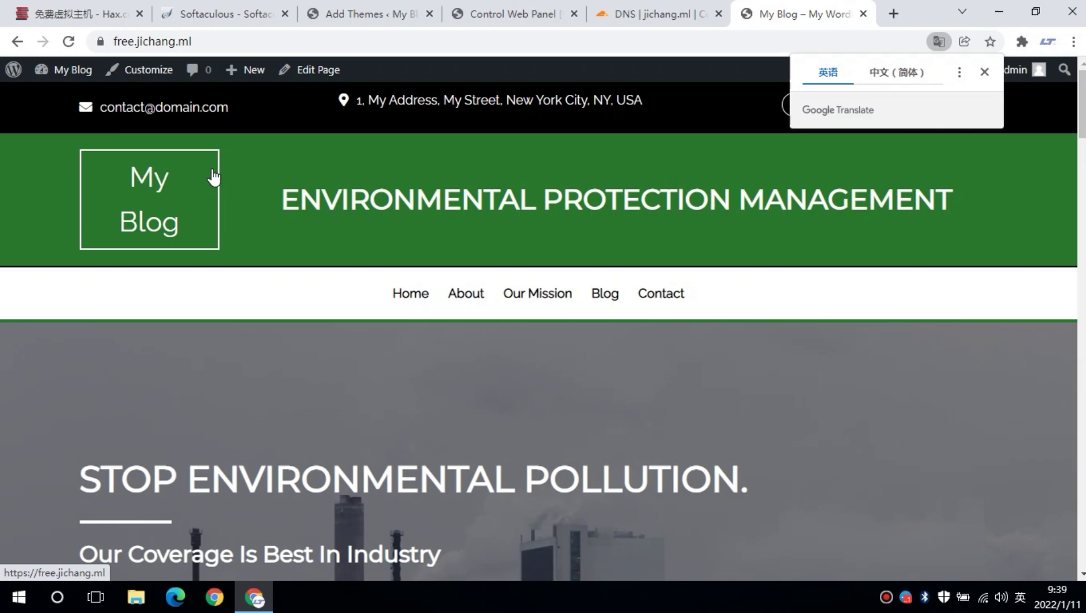
click(212, 169)
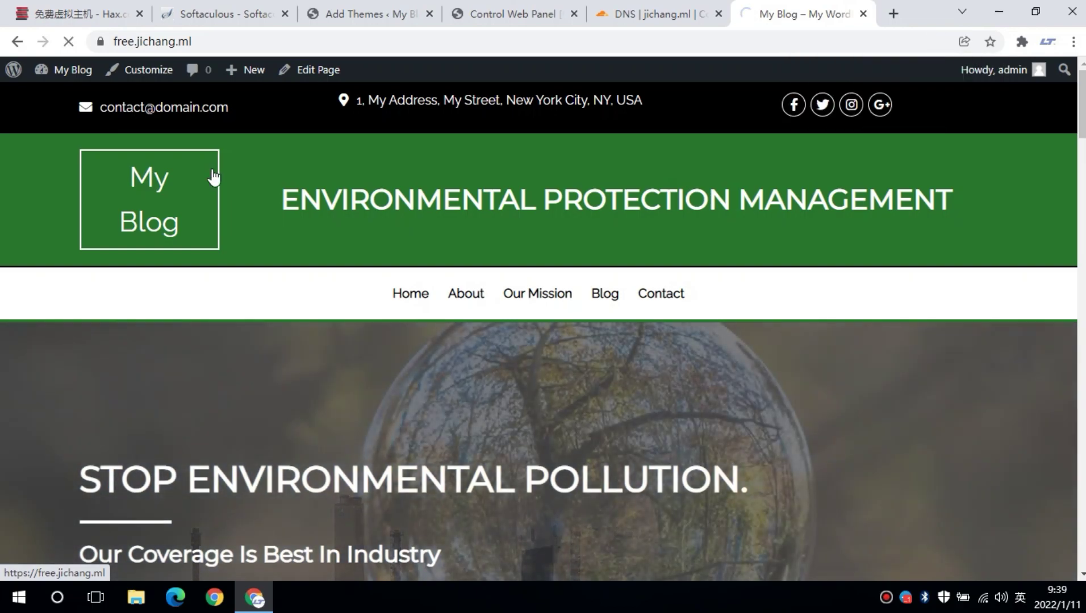